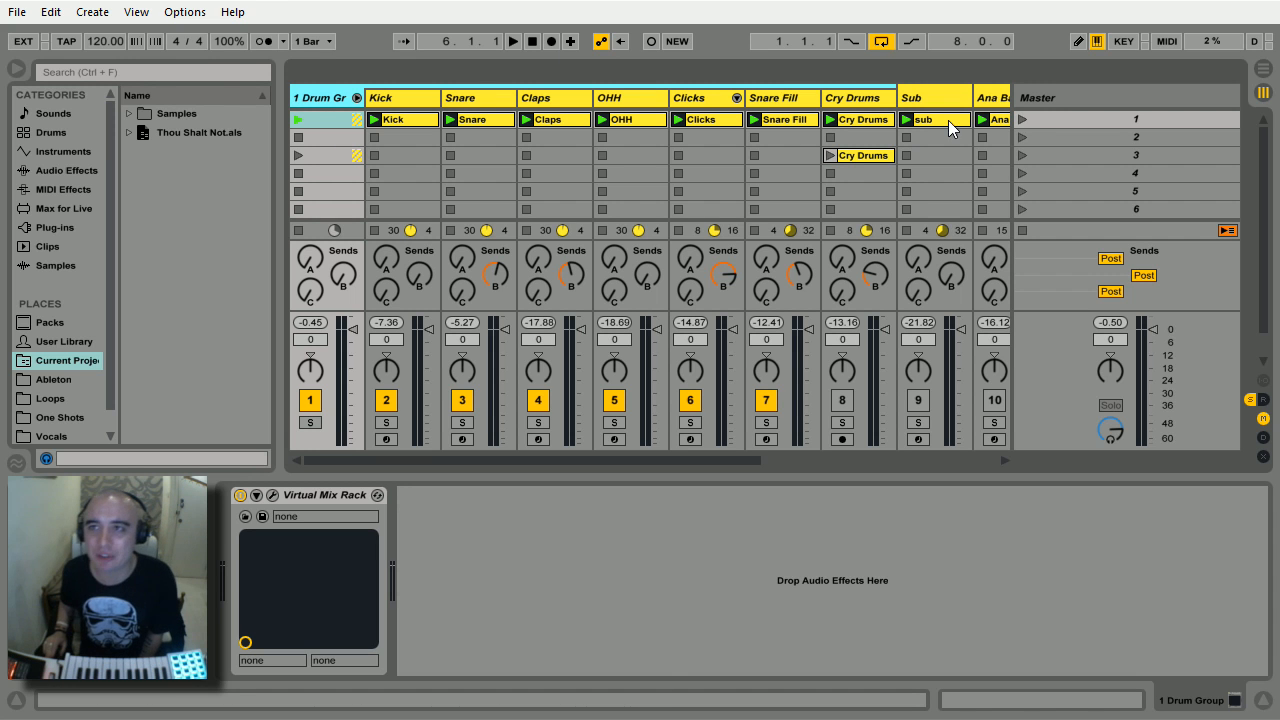
# Step: Launch scene 1 and review the Kick and Snare devices and the Snare and Claps MIDI patterns
pyautogui.click(1026, 118)
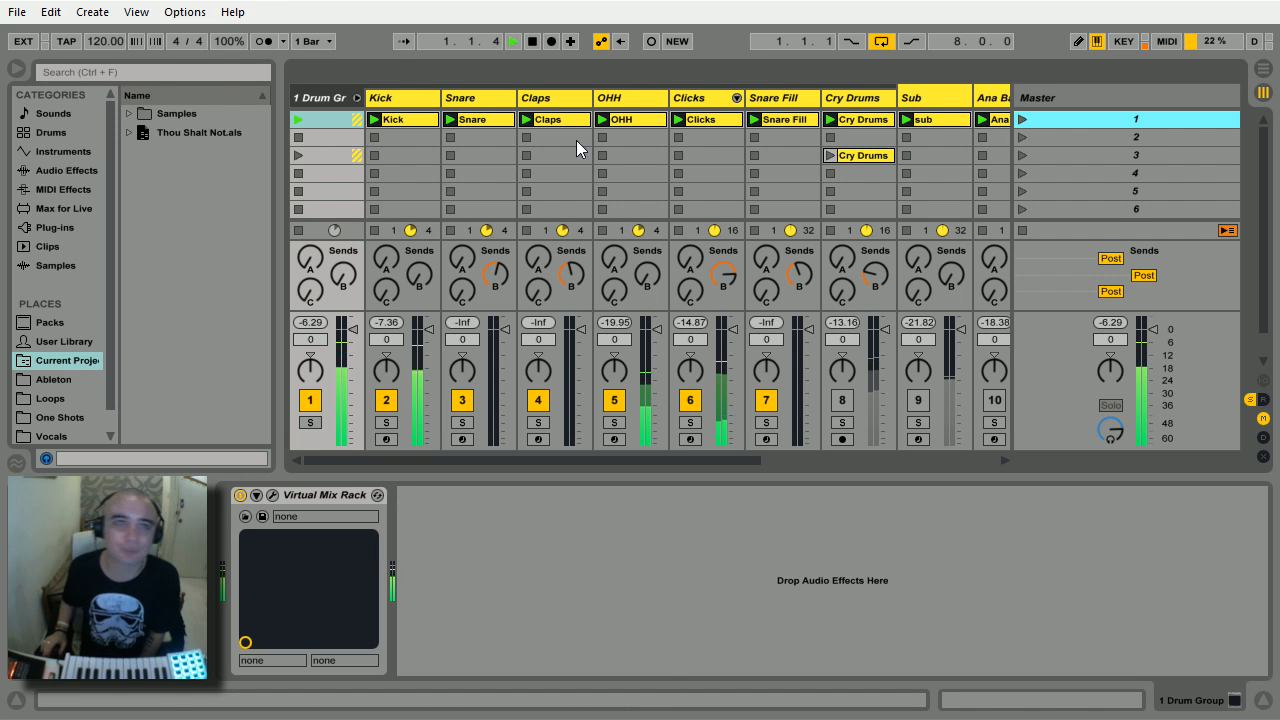
pyautogui.doubleClick(415, 99)
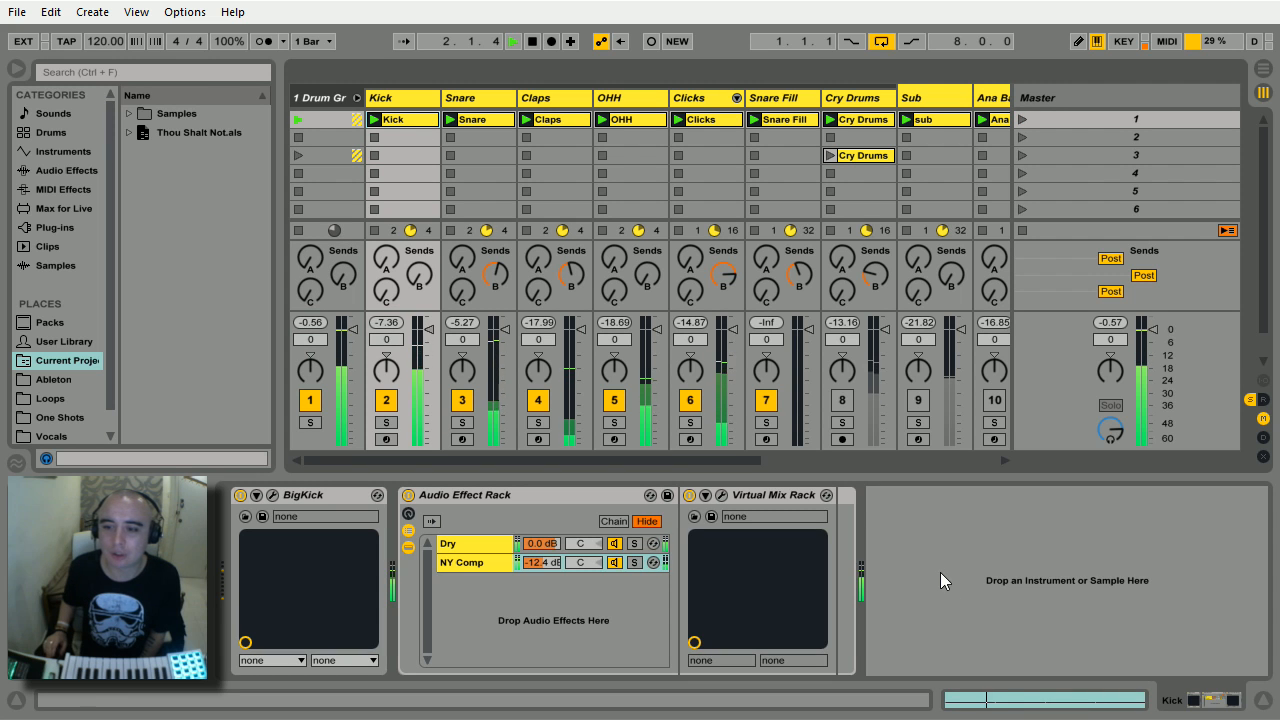
pyautogui.click(500, 128)
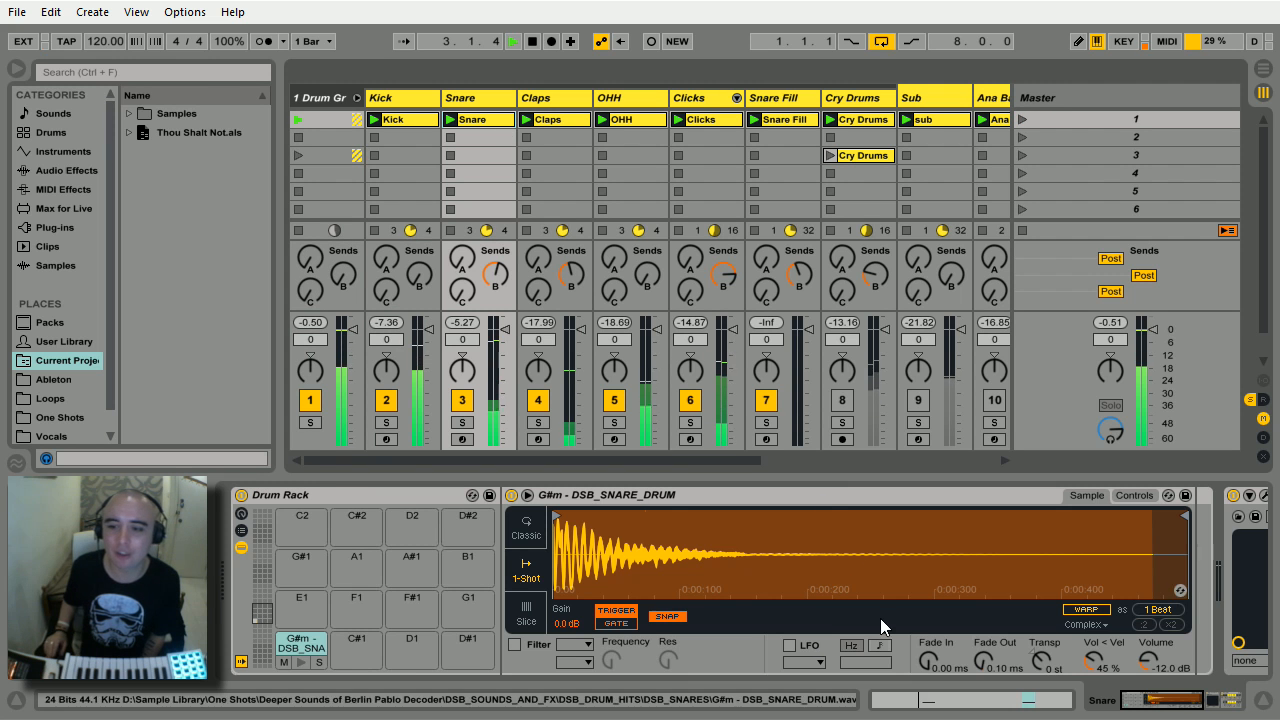
pyautogui.click(957, 699)
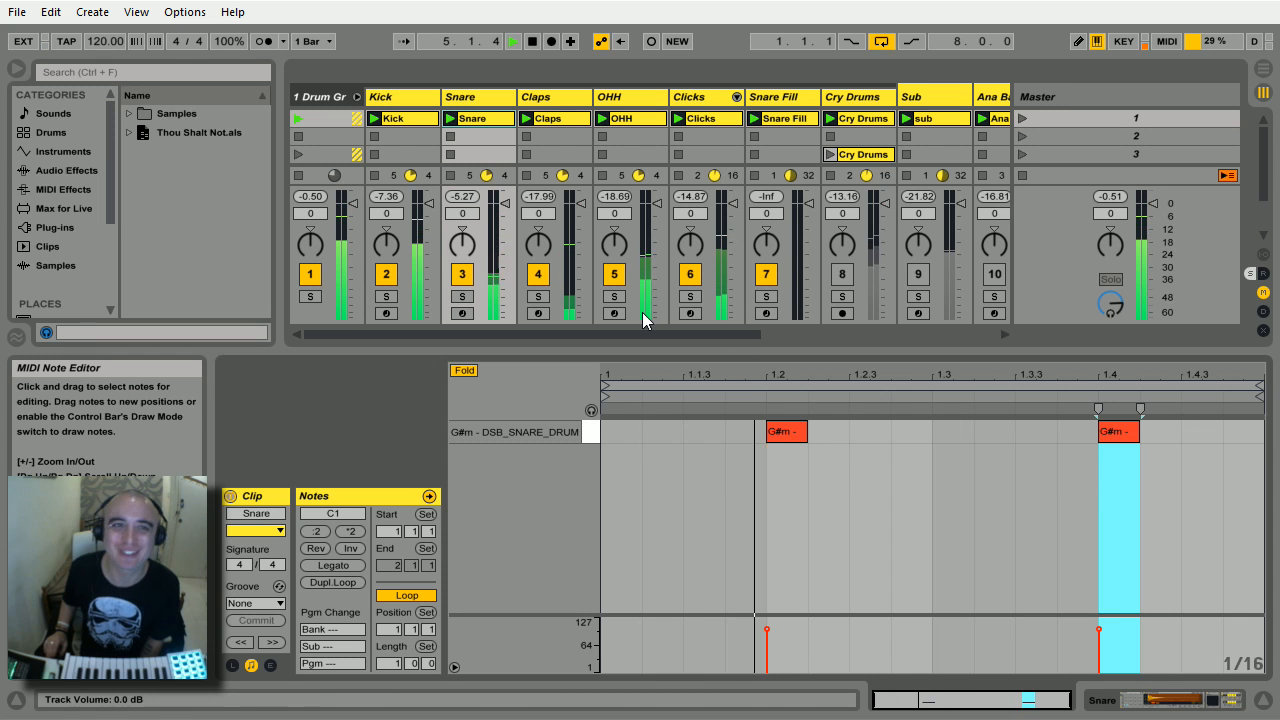
pyautogui.click(562, 97)
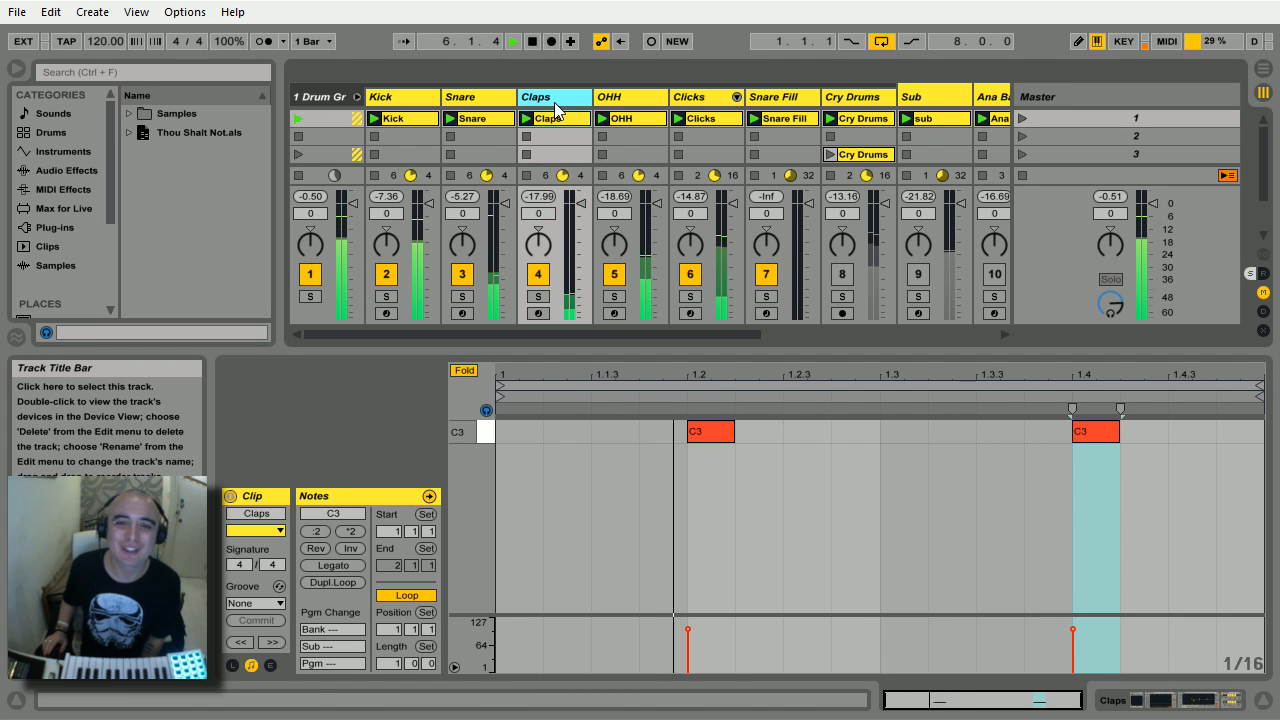
# Step: Audition the OHH track in solo, reviewing its note pattern and the hat sampler's decay control, and unsolo it
pyautogui.click(632, 100)
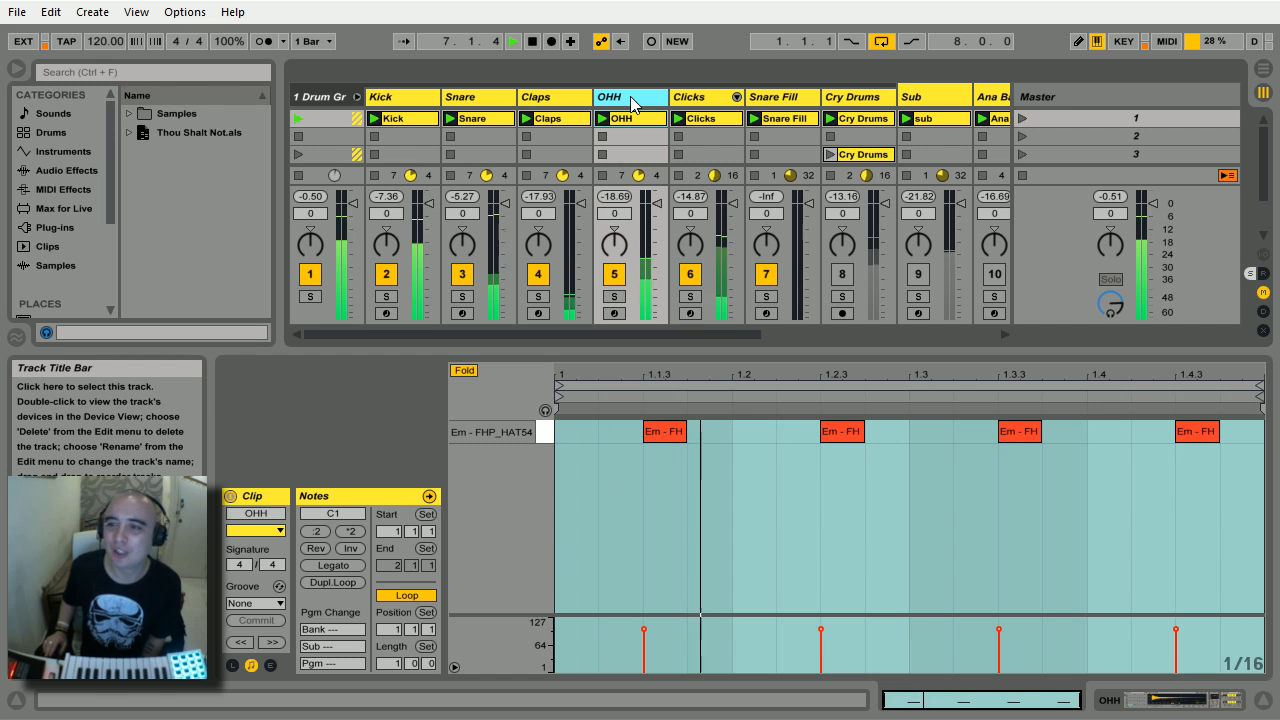
pyautogui.click(615, 297)
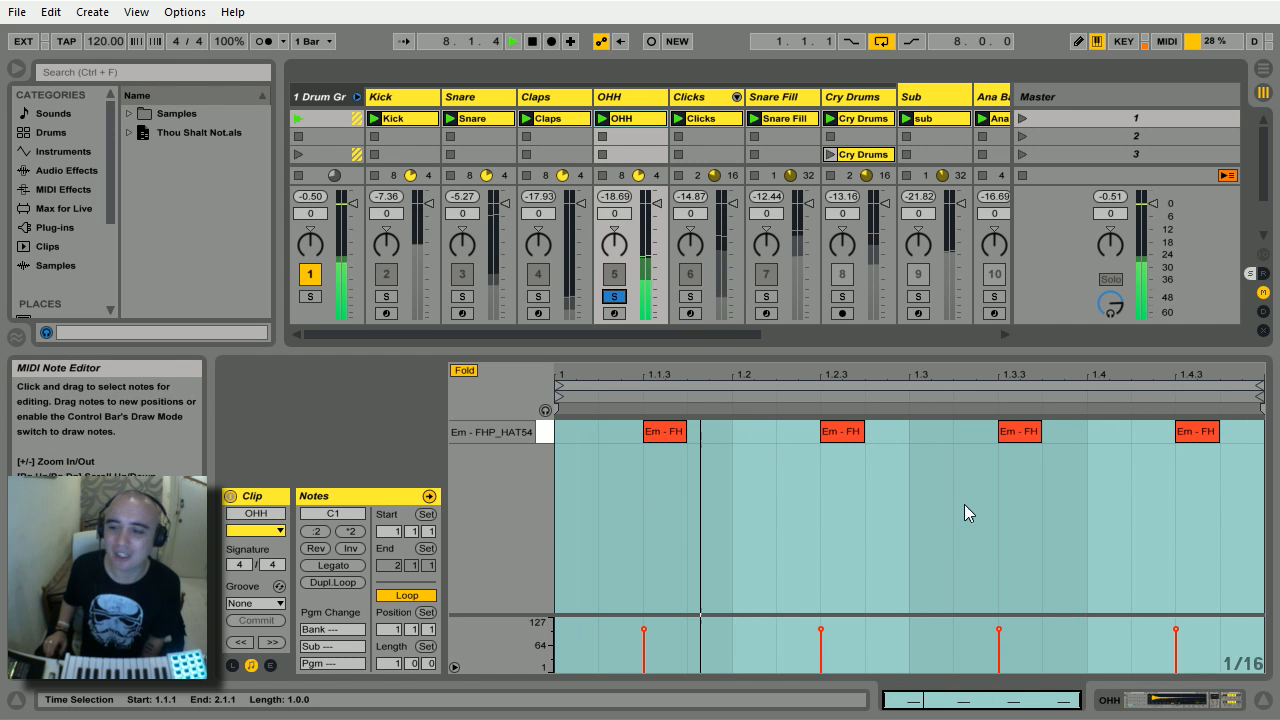
pyautogui.click(1117, 705)
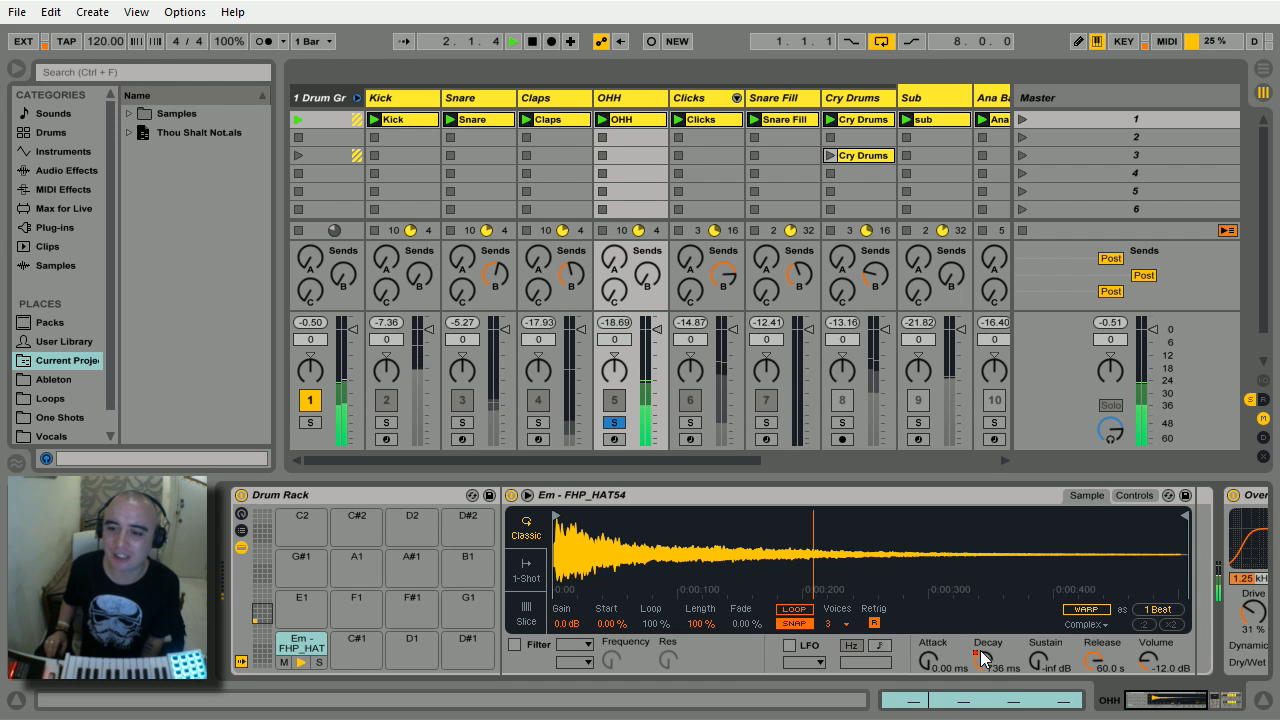
pyautogui.moveTo(978, 662); pyautogui.dragTo(978, 654)
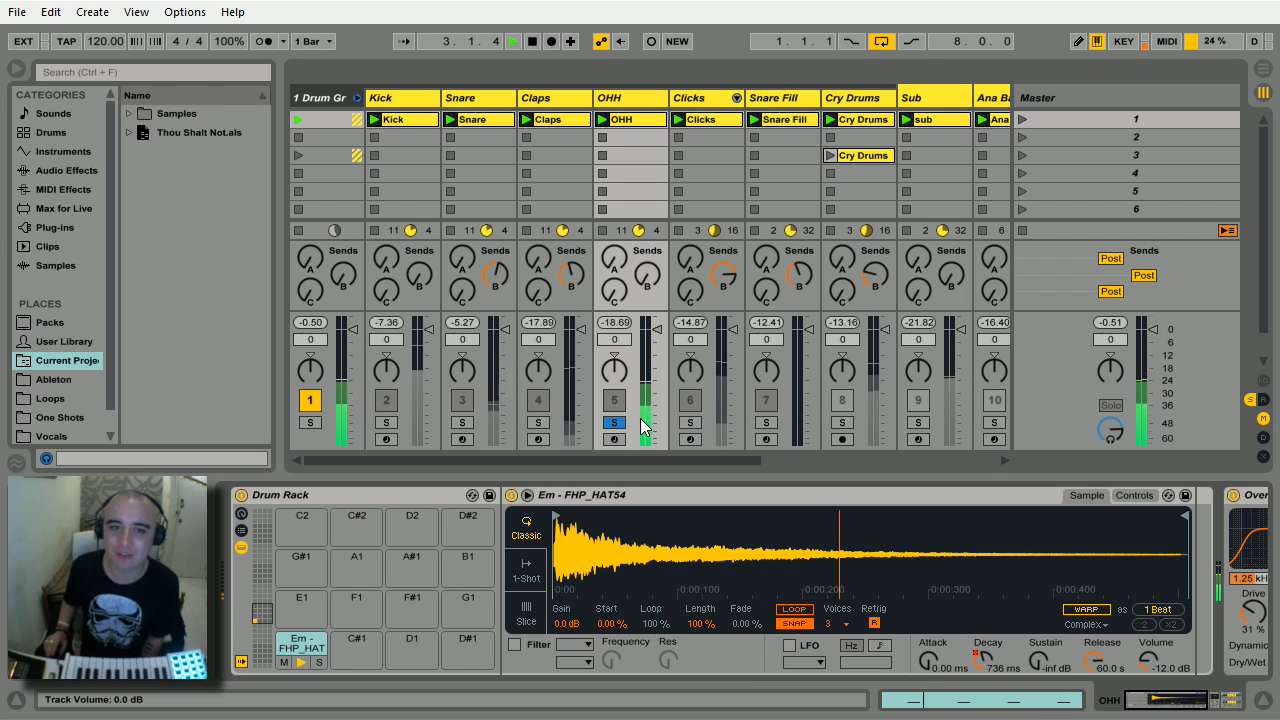
pyautogui.click(615, 422)
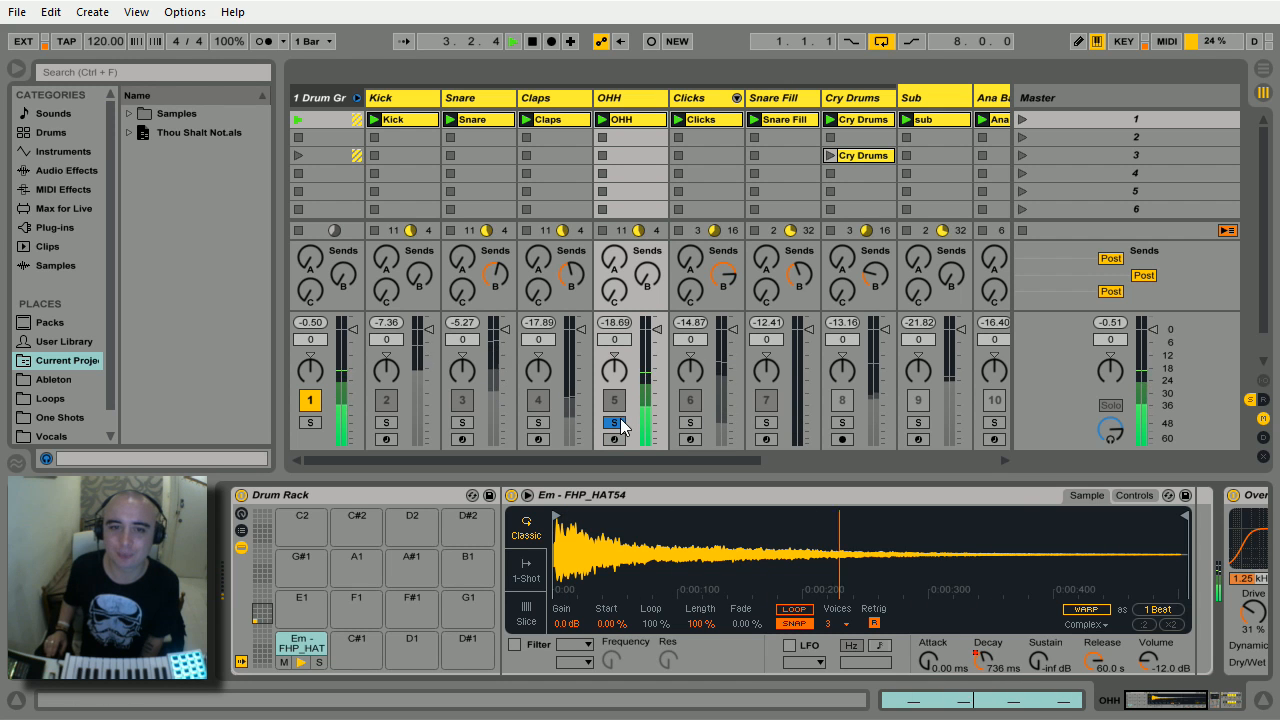
# Step: Review the Clicks track's drum rack and note pattern, and the notes of the Snare Fill clip
pyautogui.click(695, 108)
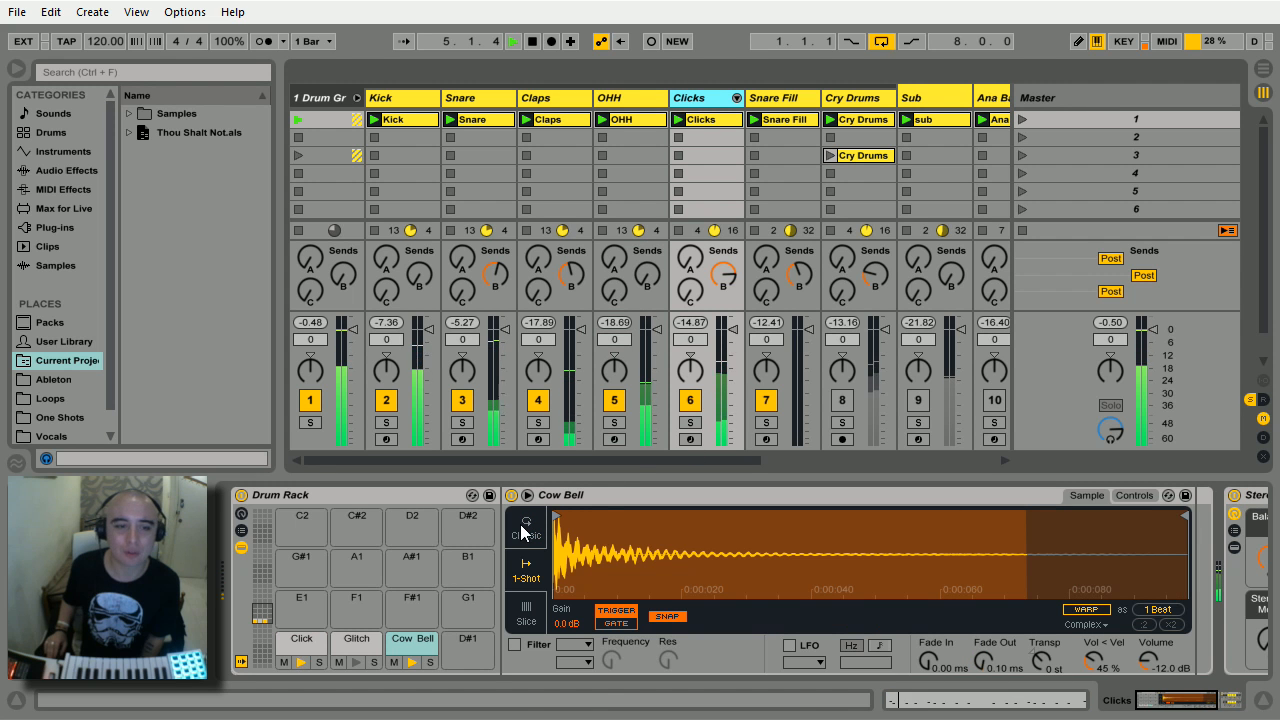
pyautogui.hotkey('shift', 'Tab')
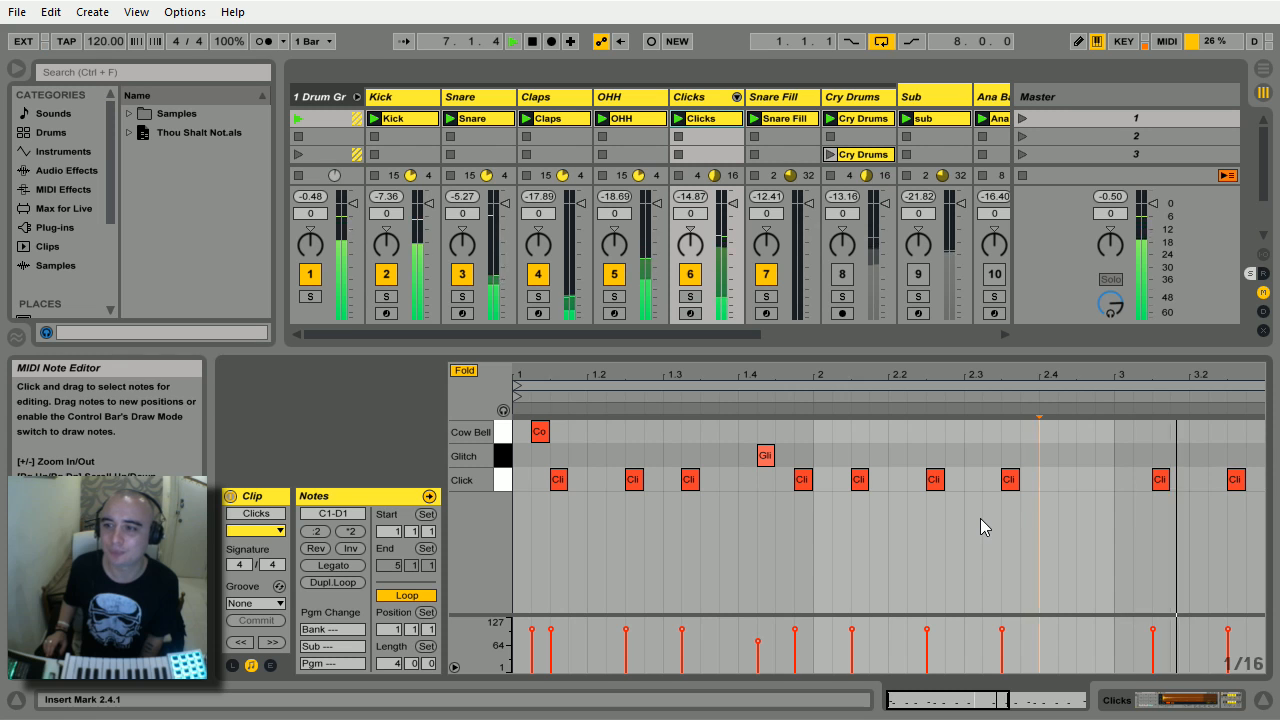
pyautogui.click(788, 118)
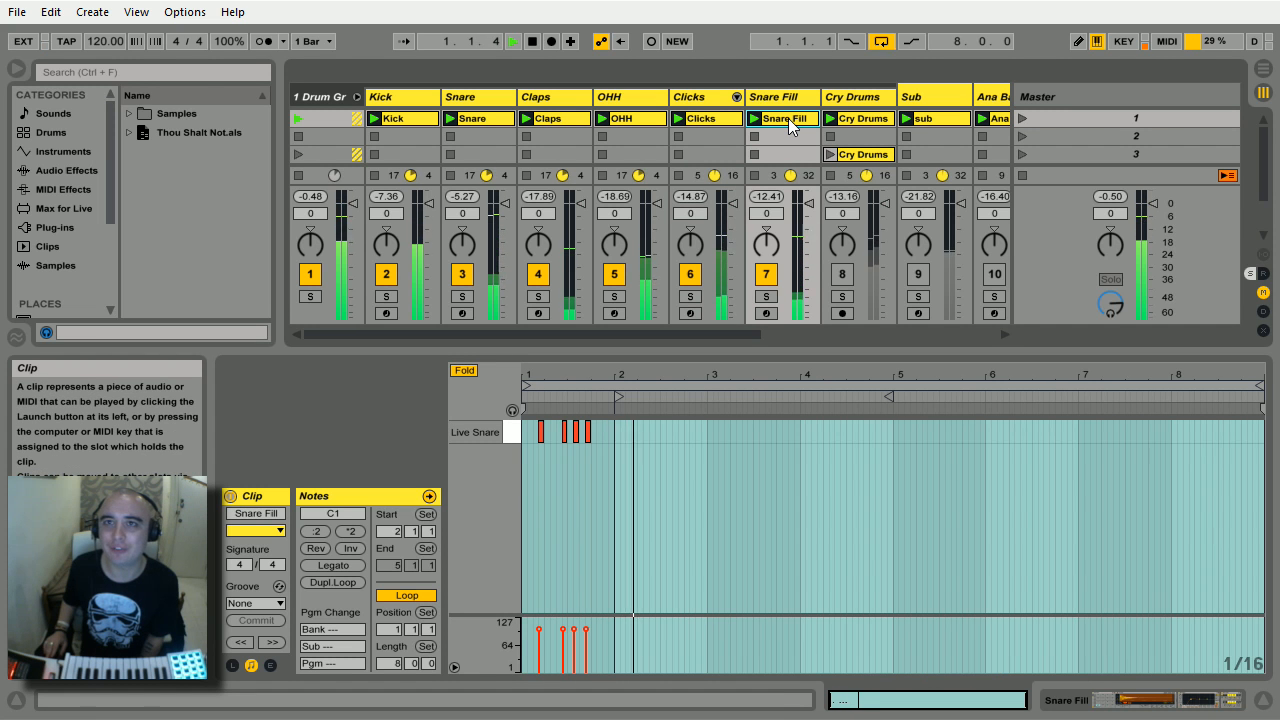
# Step: Activate the Cry Drums track and audition it in solo with its effect devices shown, finishing with playback stopped and solo off
pyautogui.click(862, 98)
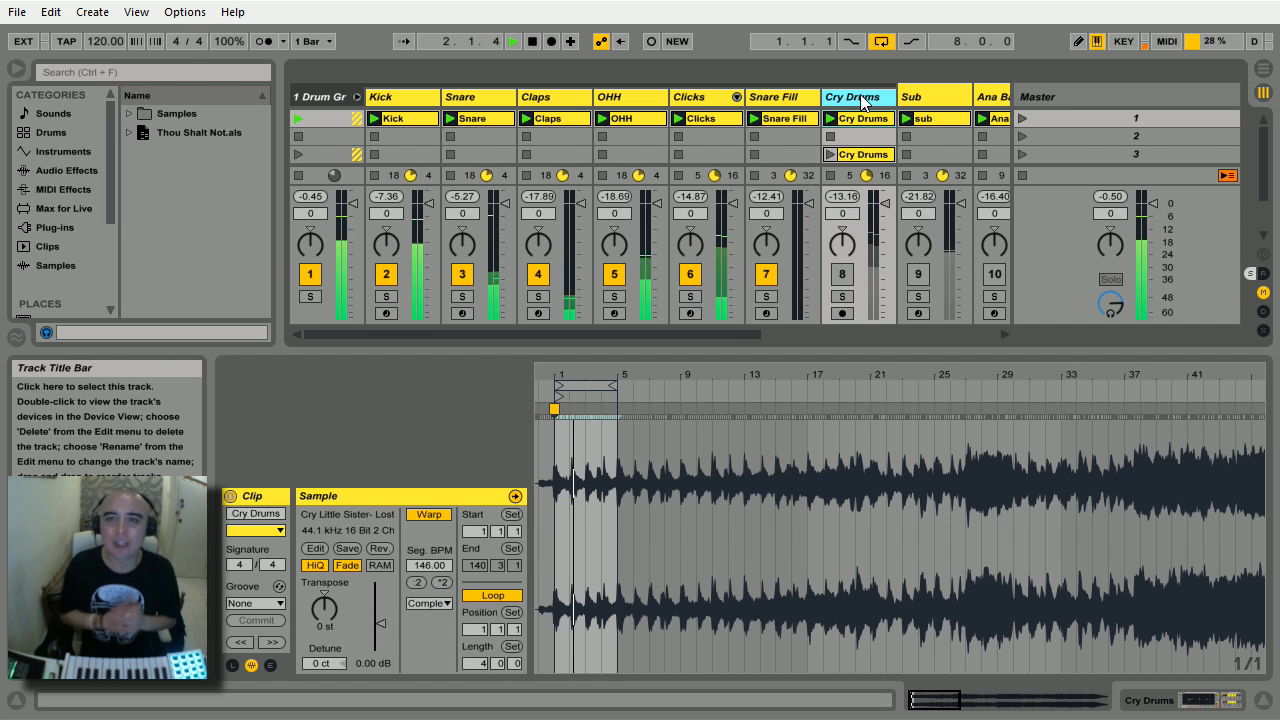
pyautogui.click(840, 274)
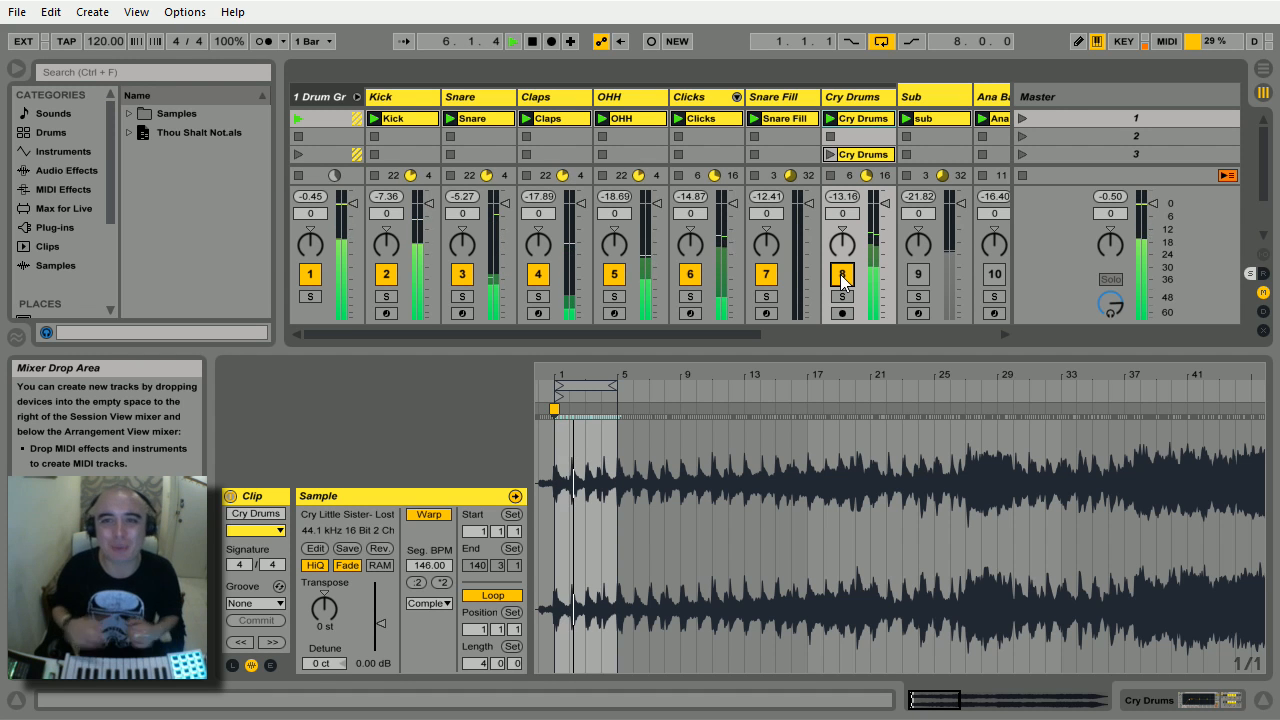
pyautogui.click(1140, 700)
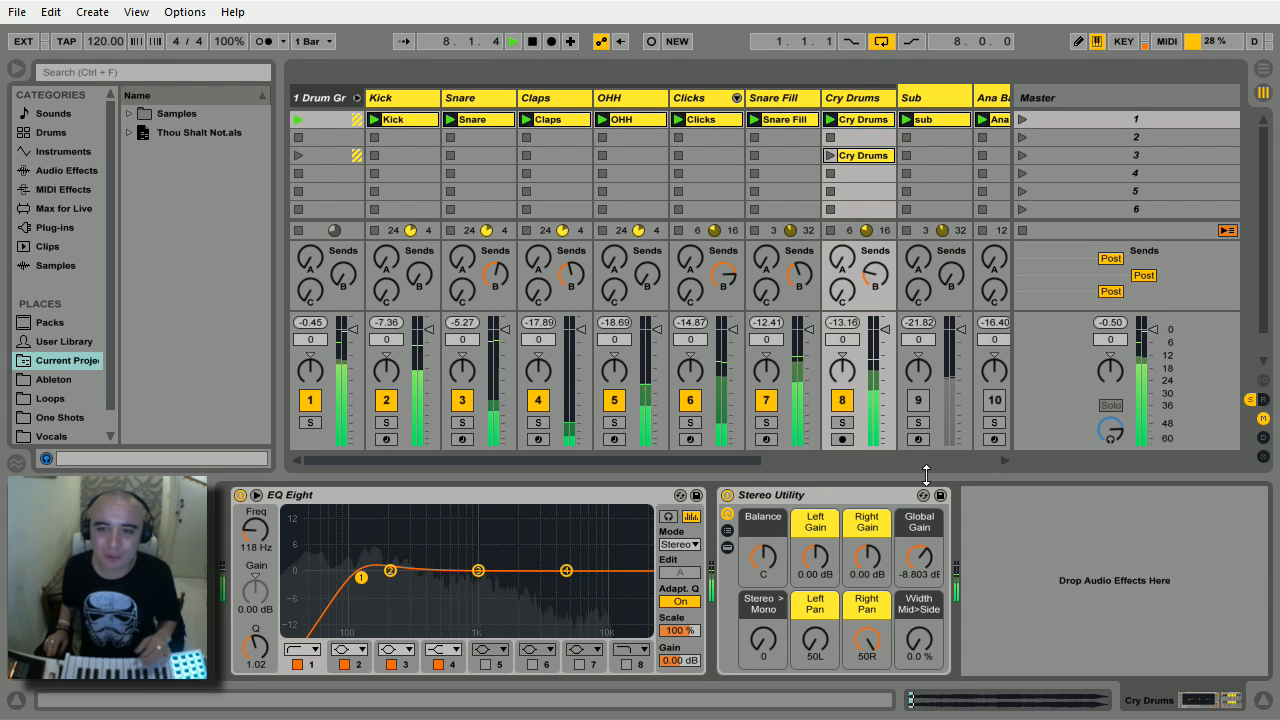
pyautogui.click(843, 422)
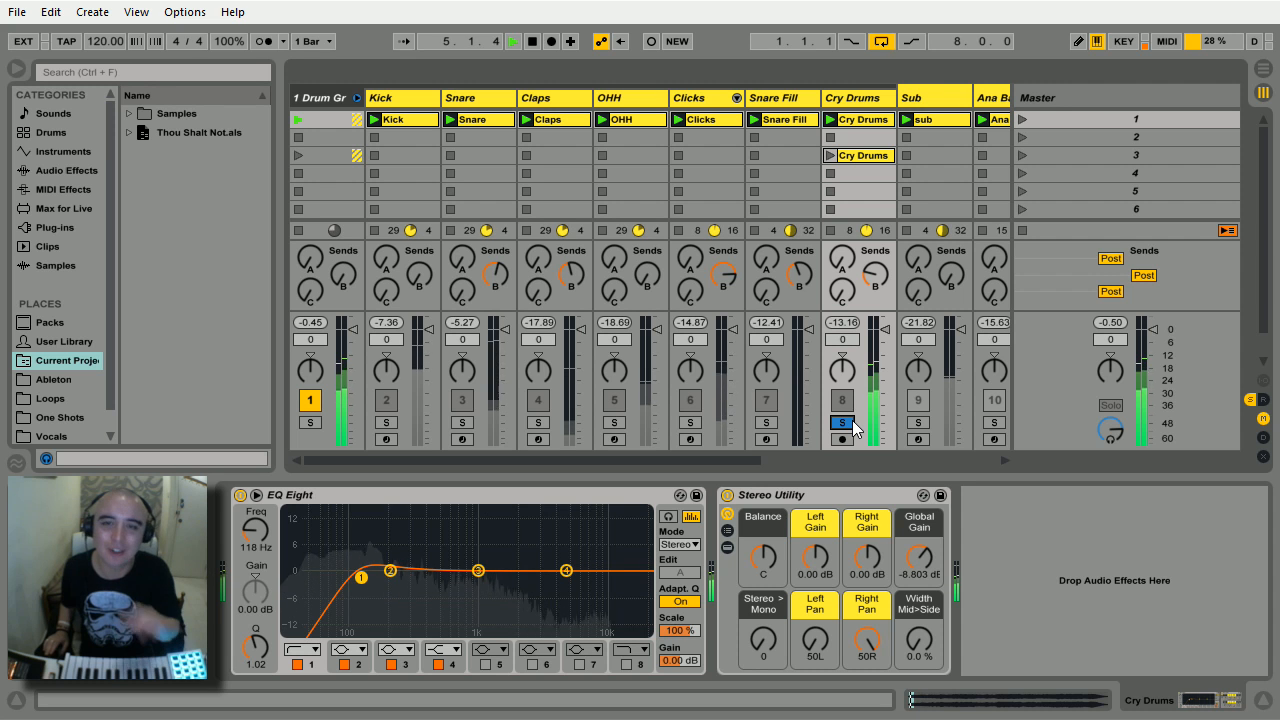
pyautogui.click(533, 42)
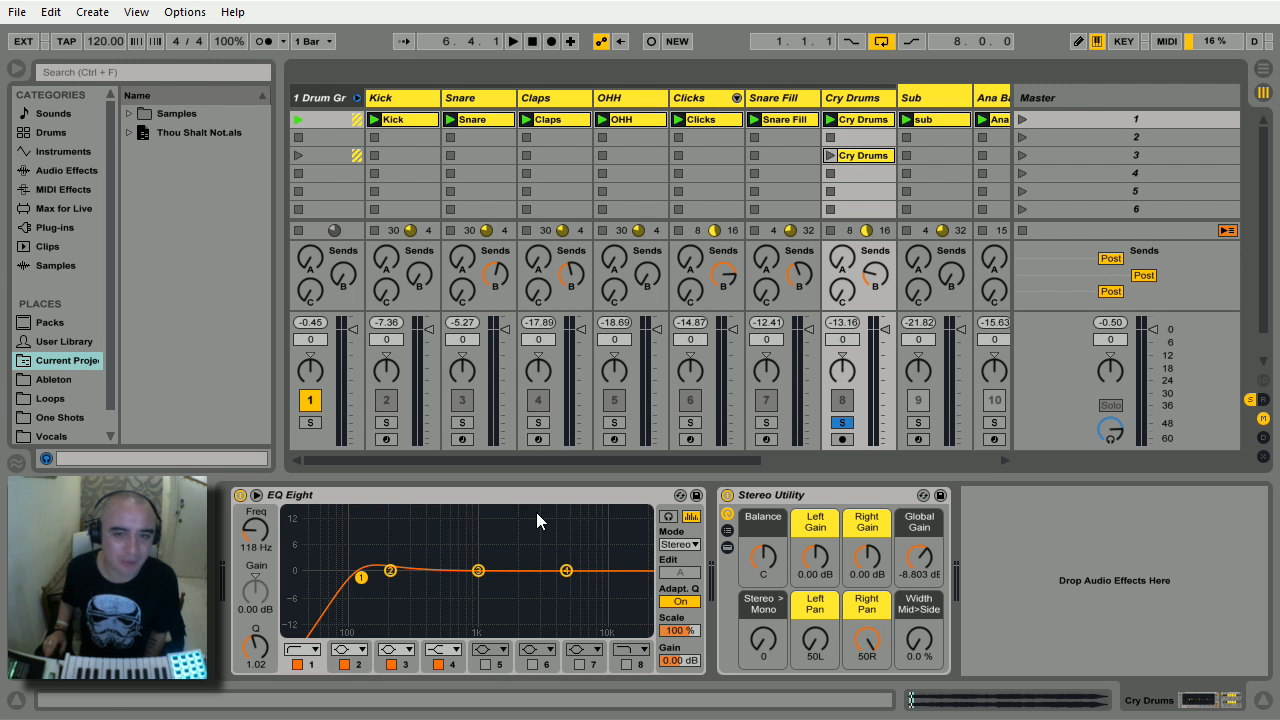
pyautogui.click(843, 422)
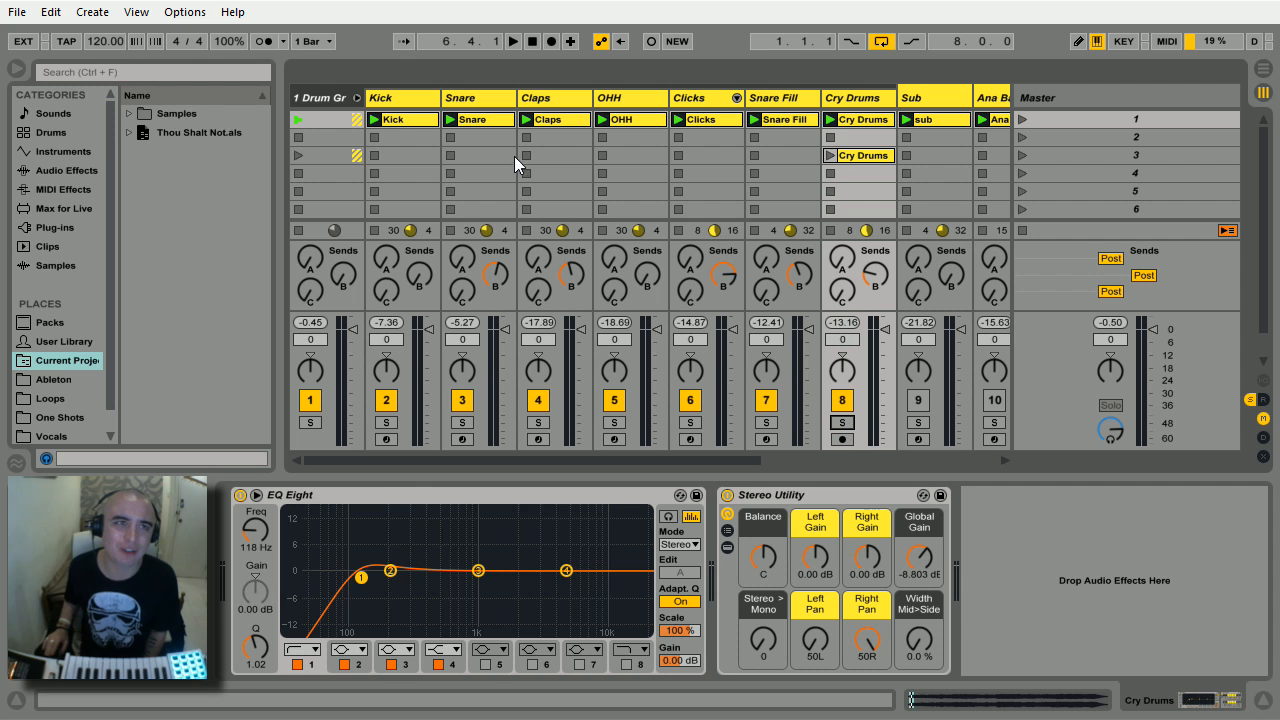
# Step: Fold the drum group, and arm and solo the Ana Bass track after a brief look at its Diva synth
pyautogui.click(358, 98)
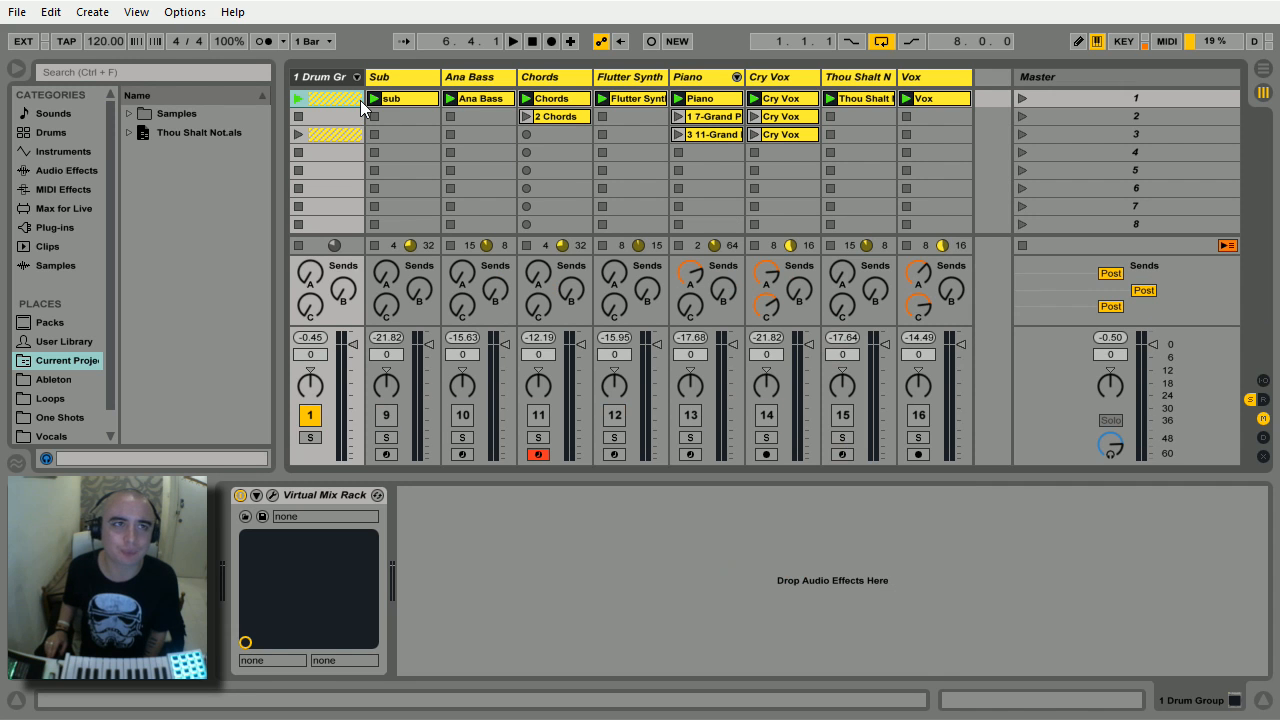
pyautogui.click(488, 83)
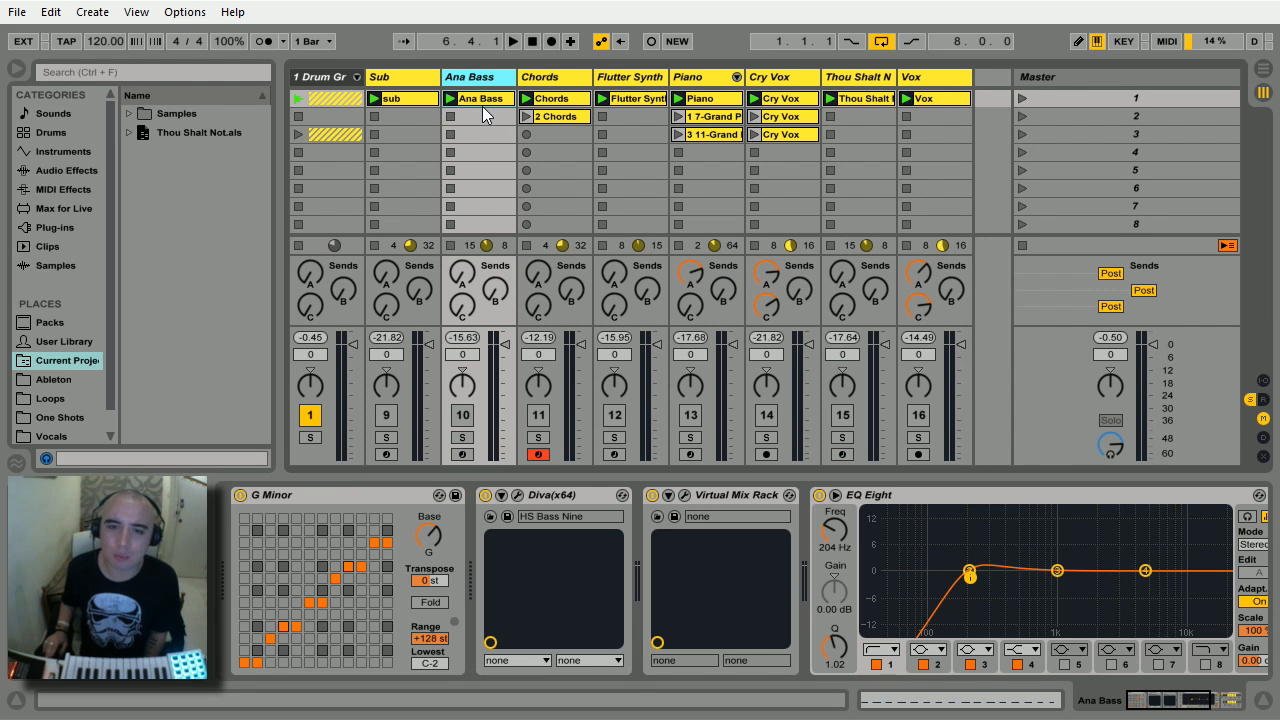
pyautogui.click(462, 454)
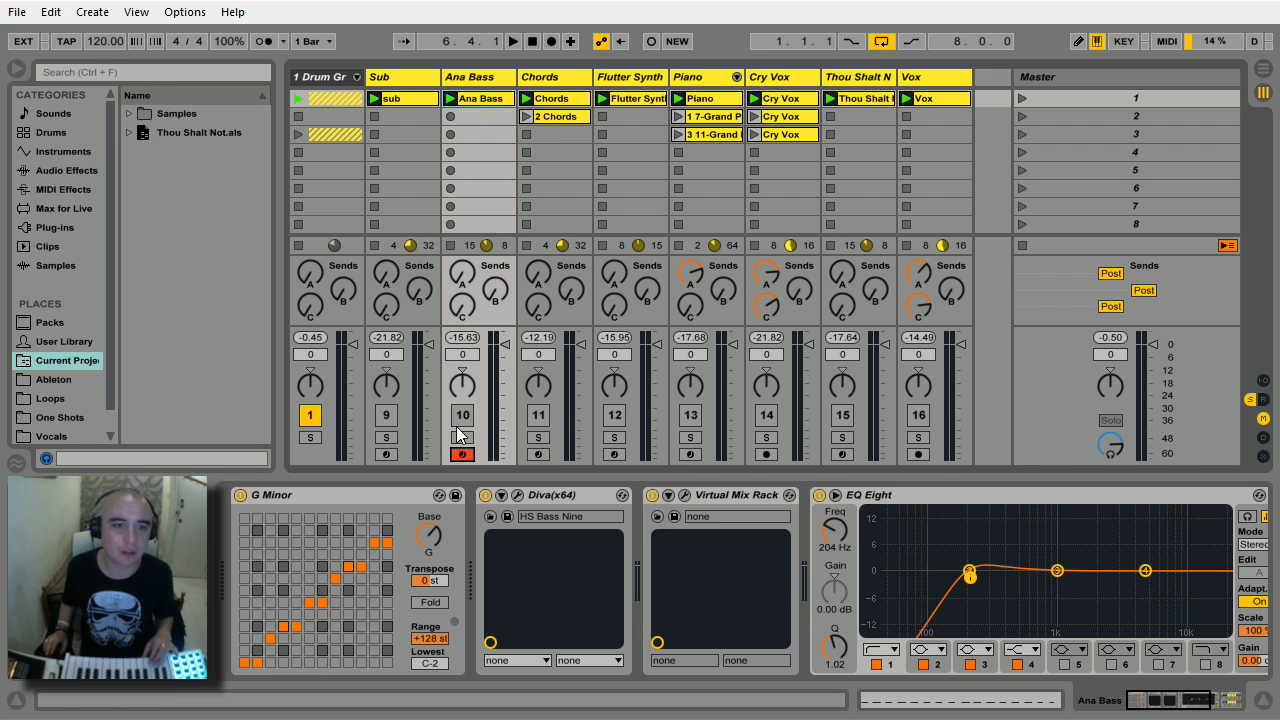
pyautogui.click(518, 495)
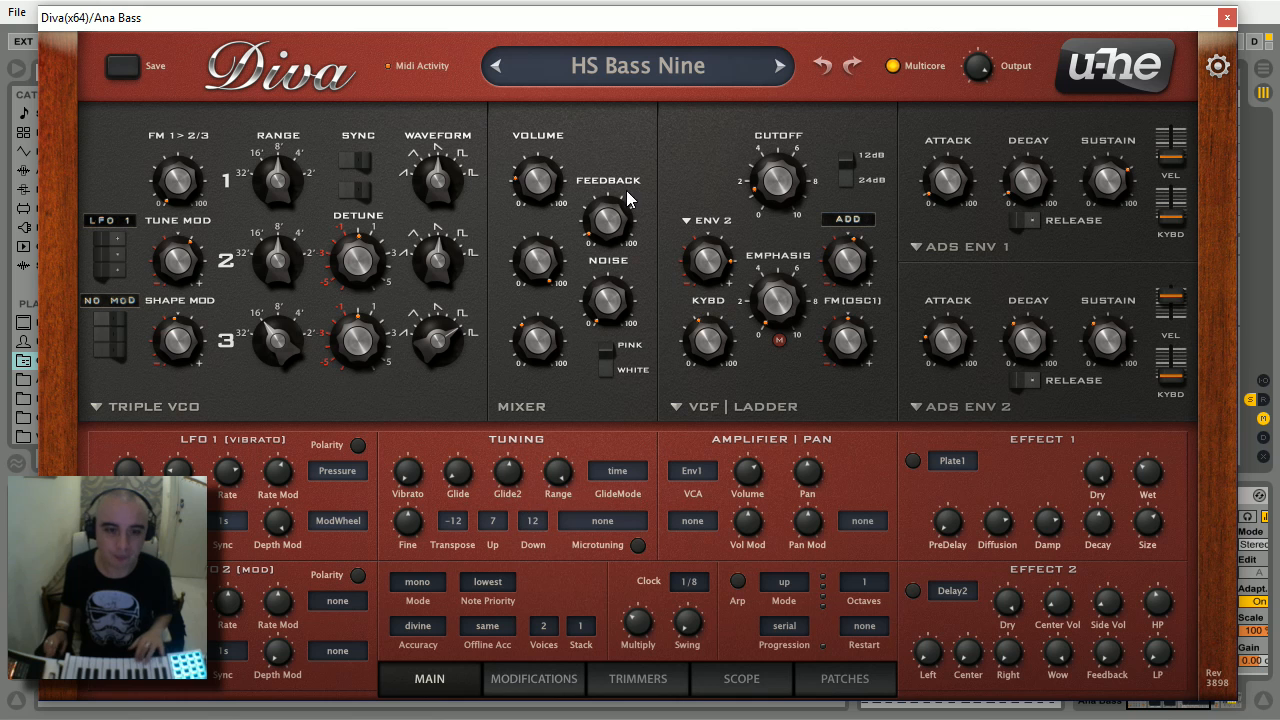
pyautogui.click(1226, 17)
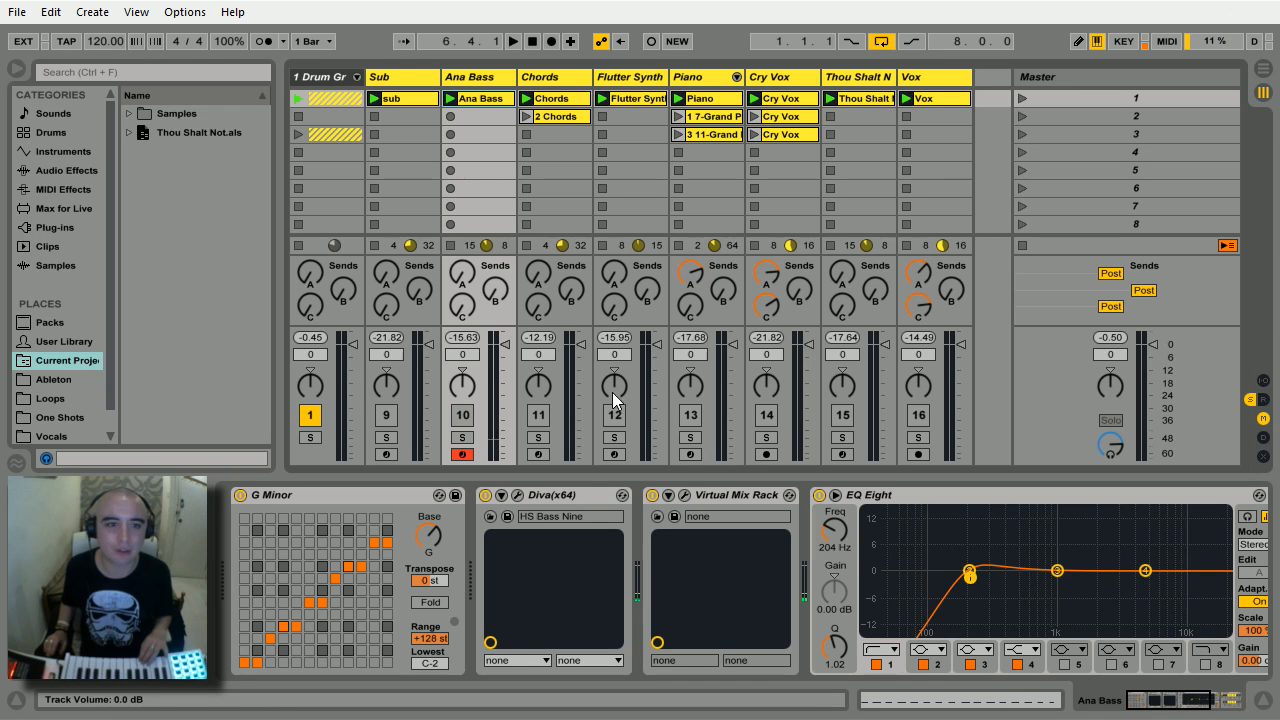
pyautogui.click(462, 437)
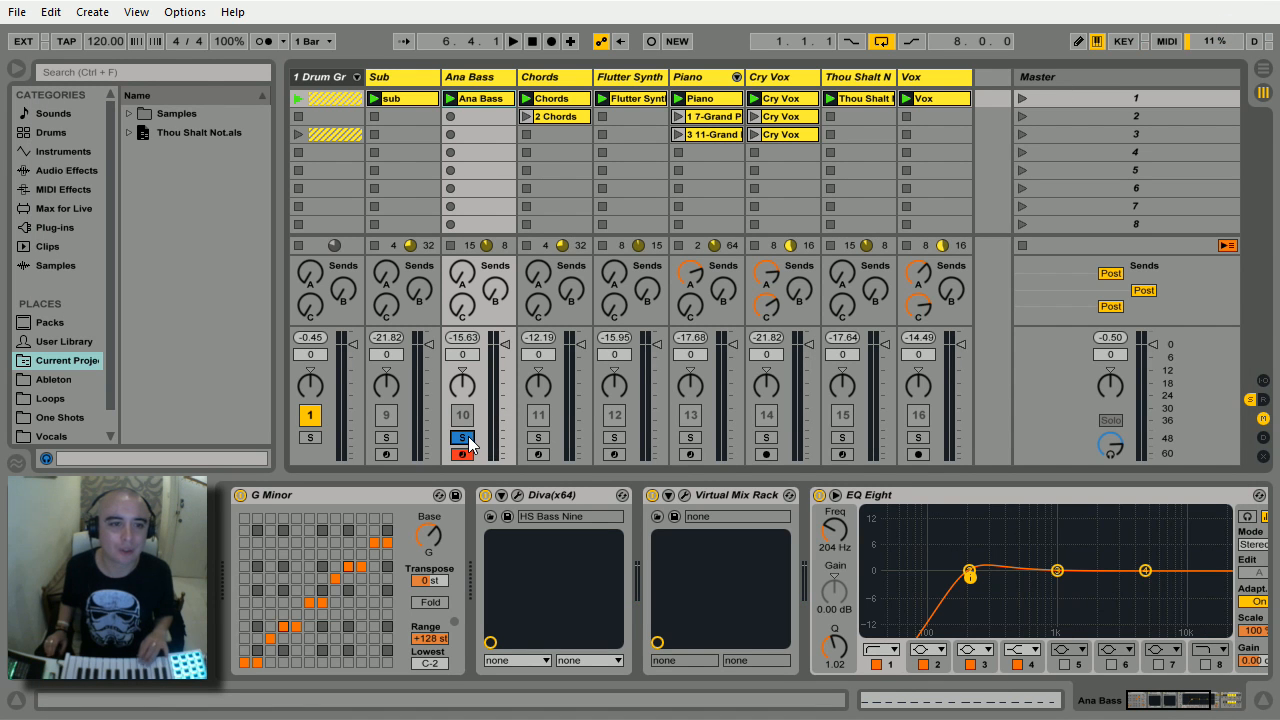
# Step: Open the Diva synth on Ana Bass, check its accuracy options and set the voice mode to poly2
pyautogui.click(519, 494)
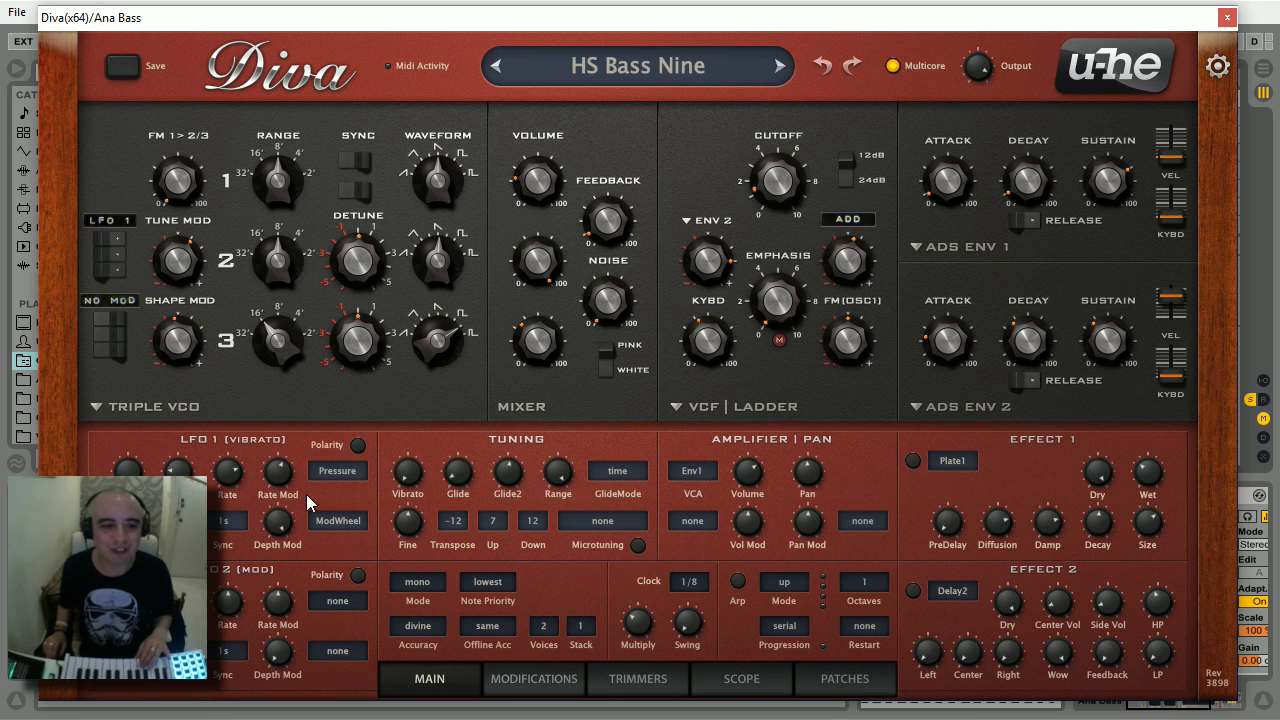
pyautogui.click(417, 632)
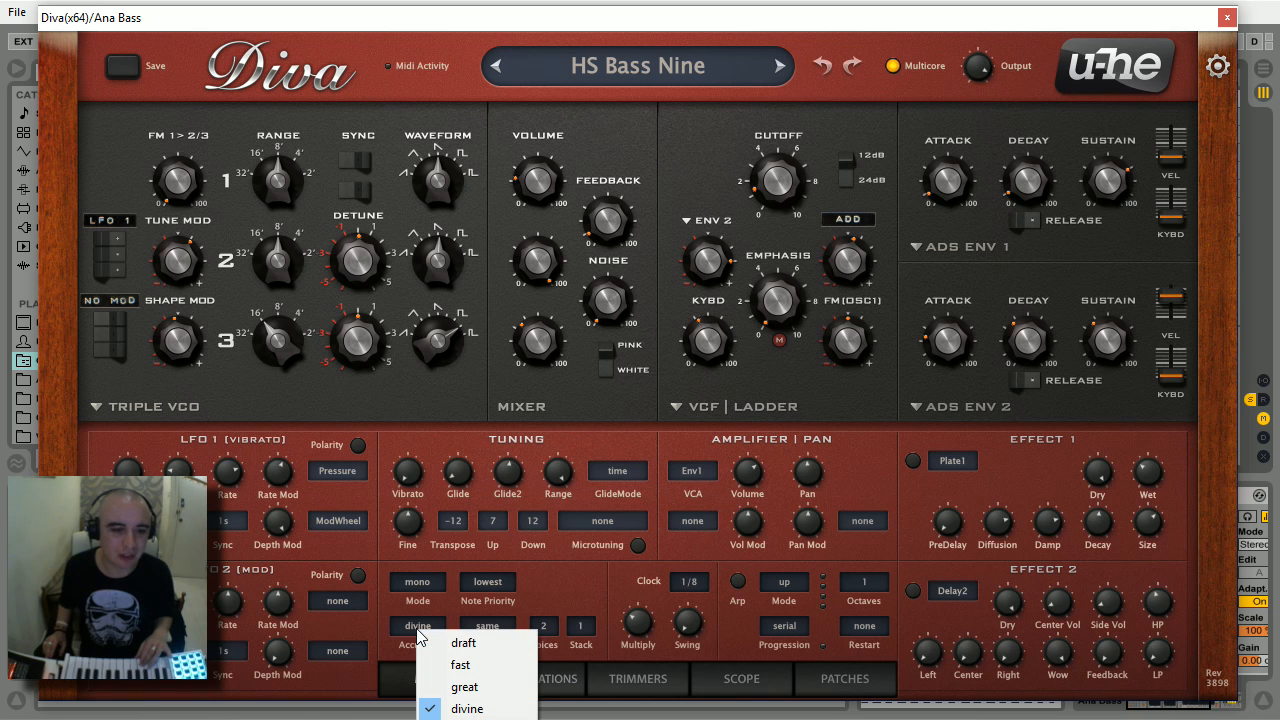
pyautogui.click(405, 628)
pyautogui.click(405, 628)
pyautogui.click(402, 617)
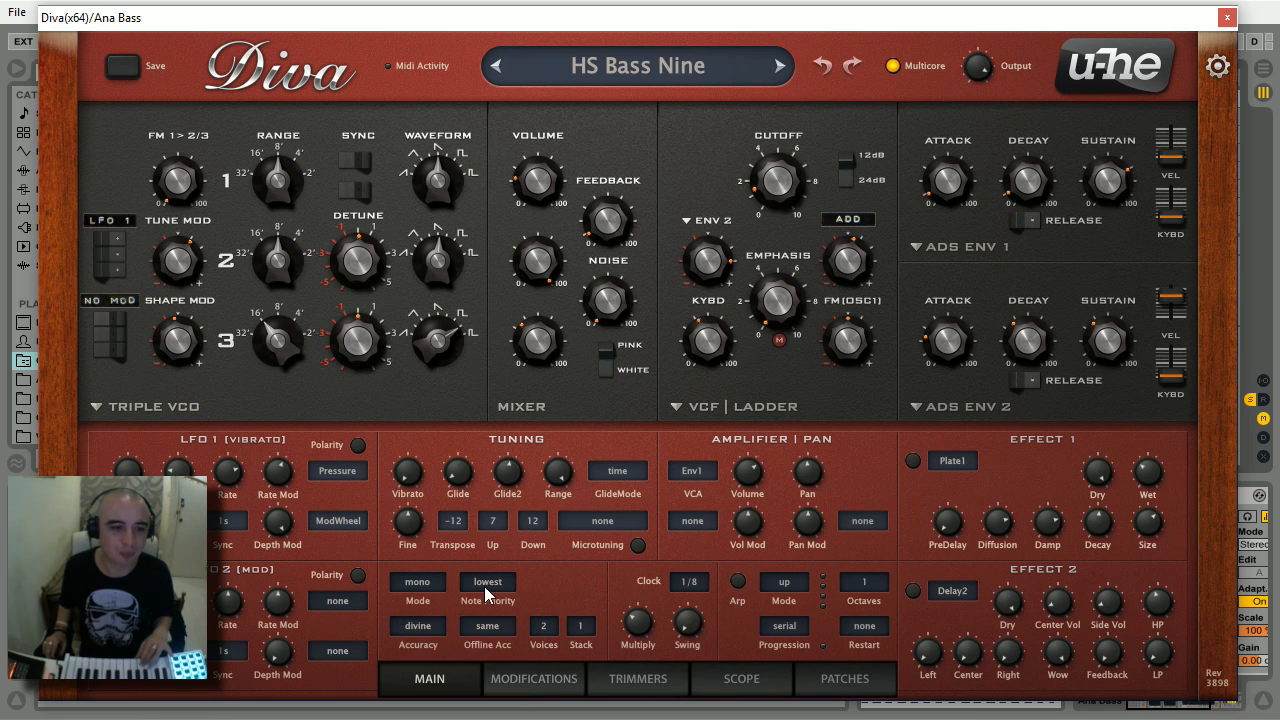
pyautogui.click(443, 584)
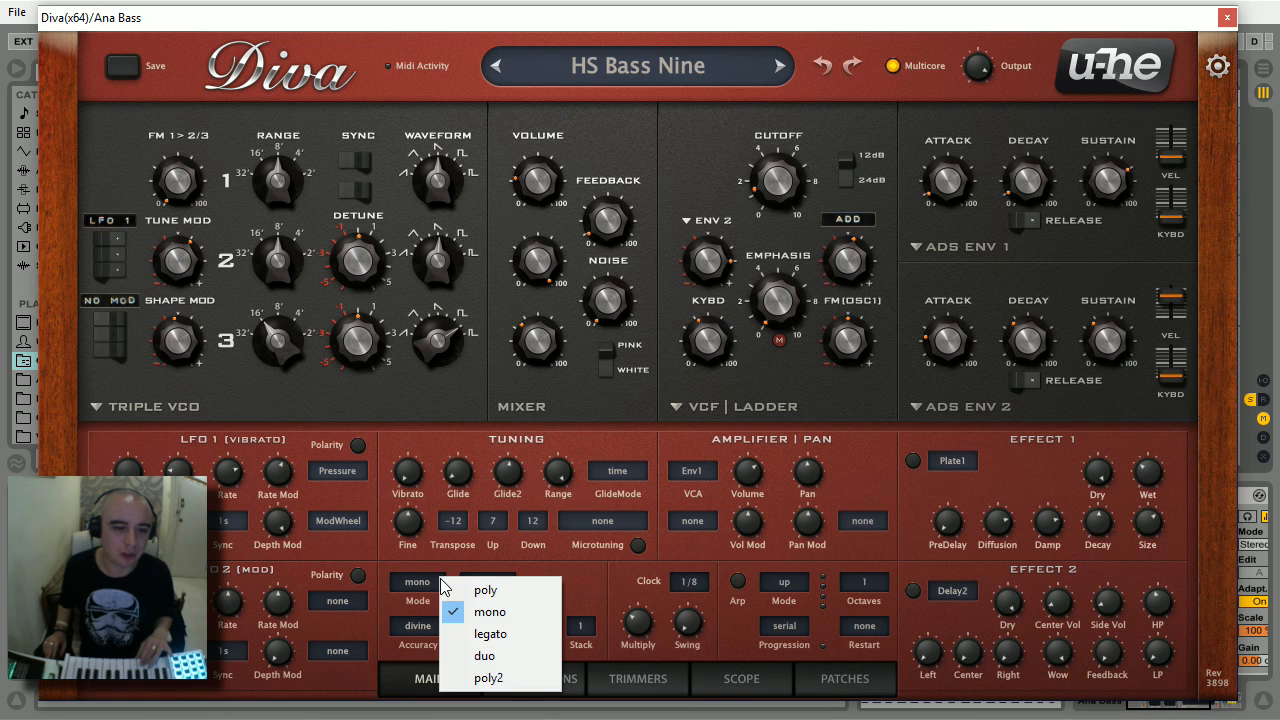
pyautogui.click(490, 678)
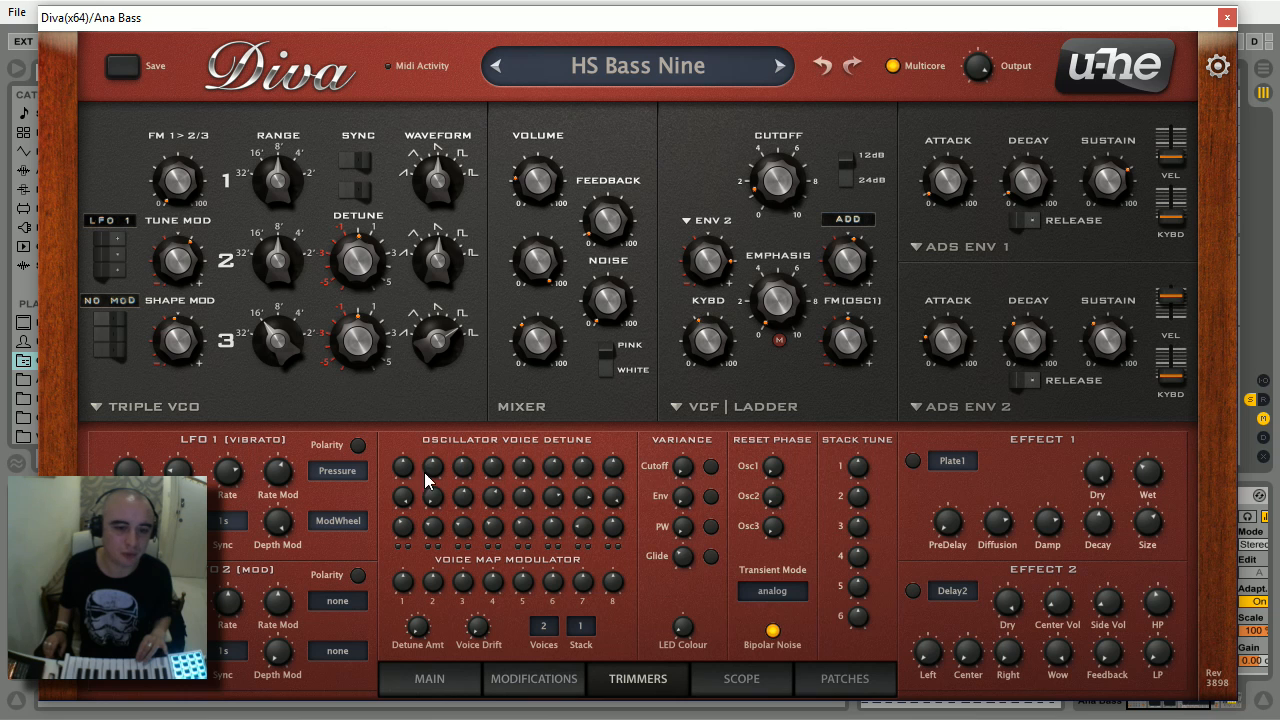
# Step: In Diva's trimmers, set the voices to 8 and adjust the voice detune, drift and cutoff variance amounts
pyautogui.click(540, 630)
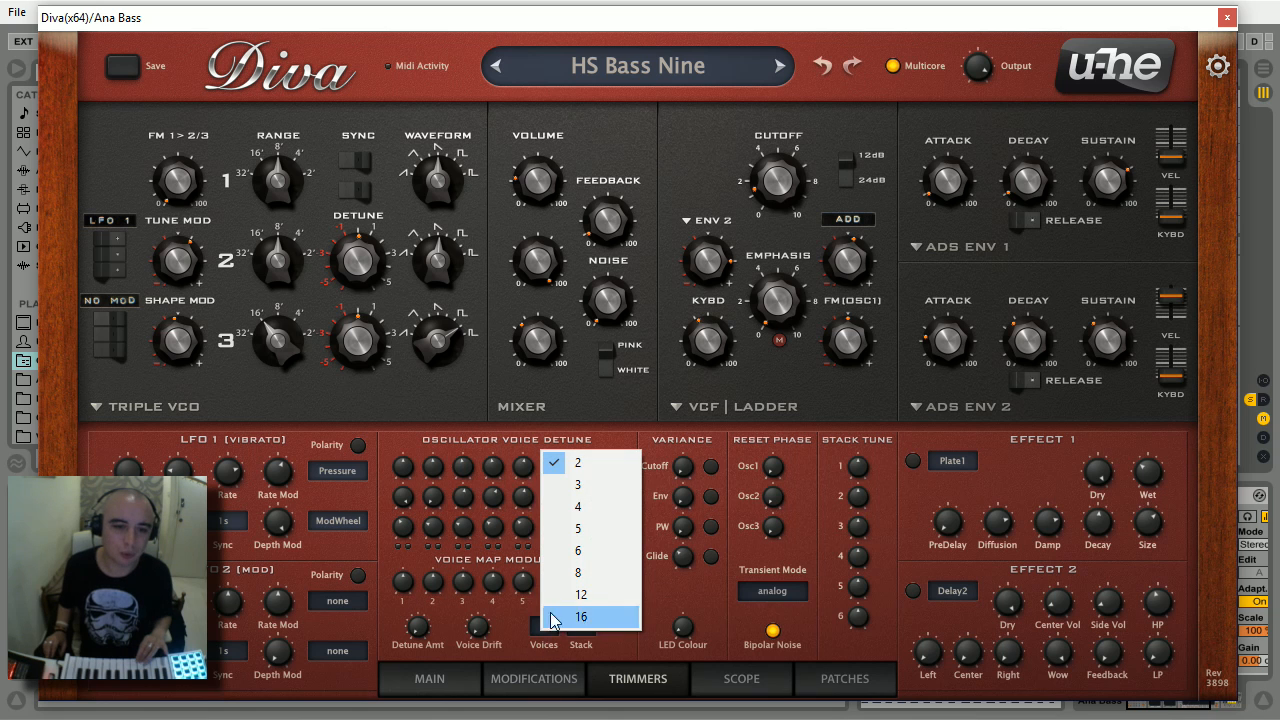
pyautogui.click(605, 578)
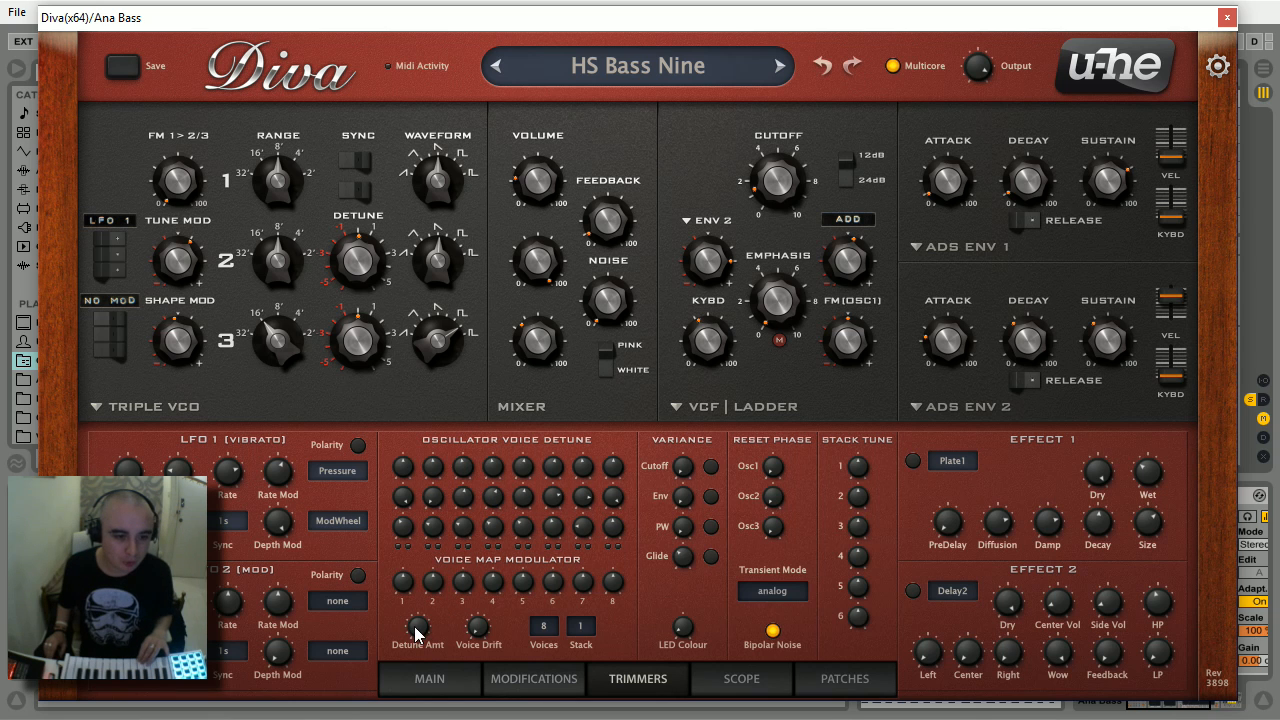
pyautogui.moveTo(416, 627); pyautogui.dragTo(487, 598)
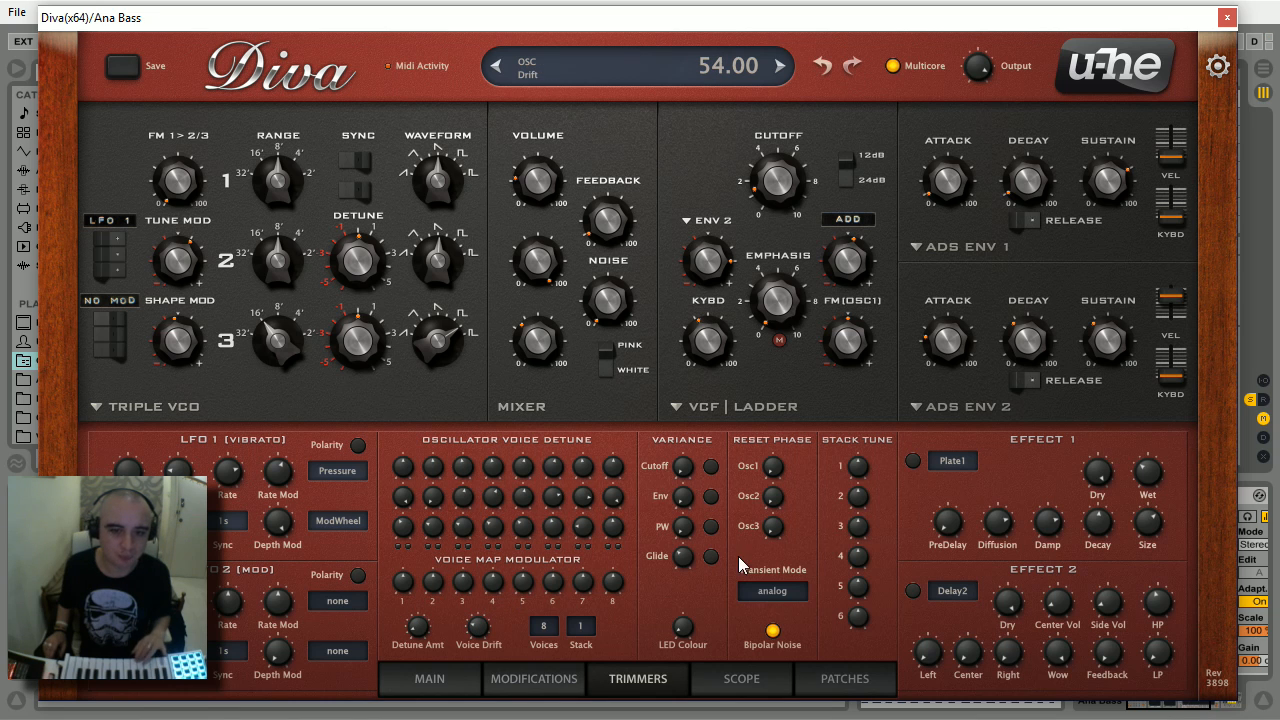
pyautogui.moveTo(687, 537); pyautogui.dragTo(698, 458)
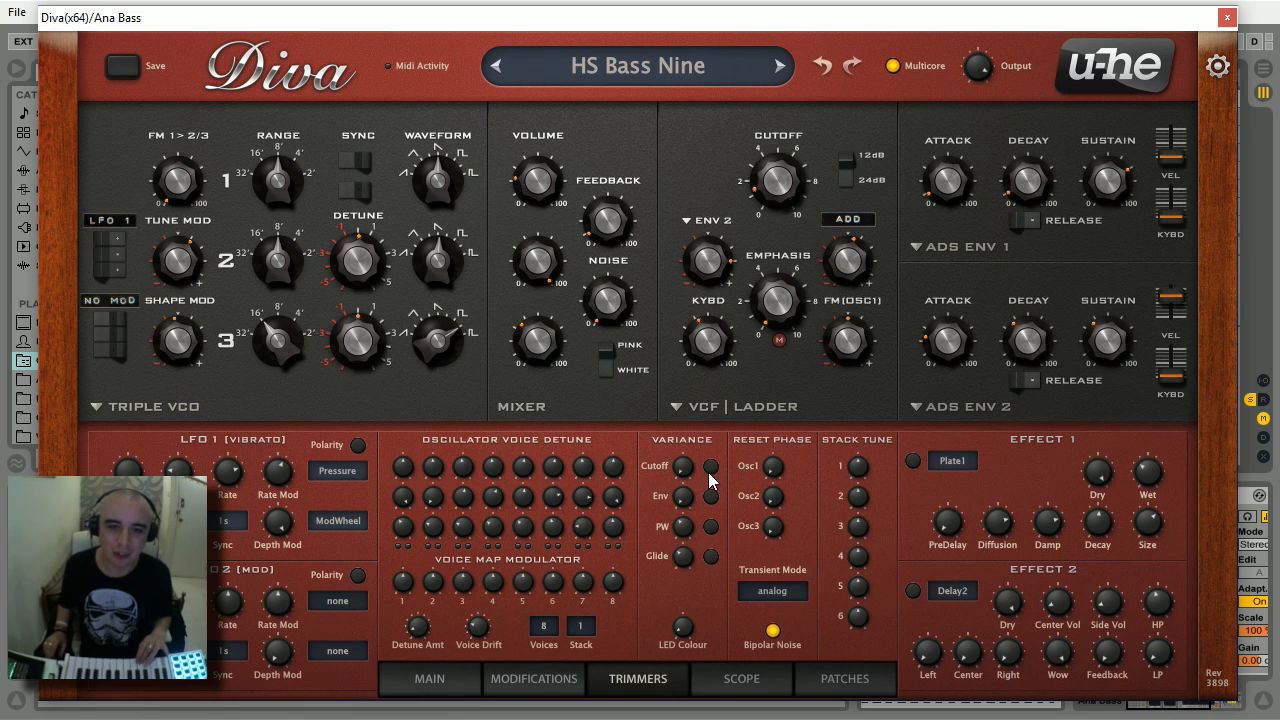
pyautogui.moveTo(686, 470); pyautogui.dragTo(686, 445)
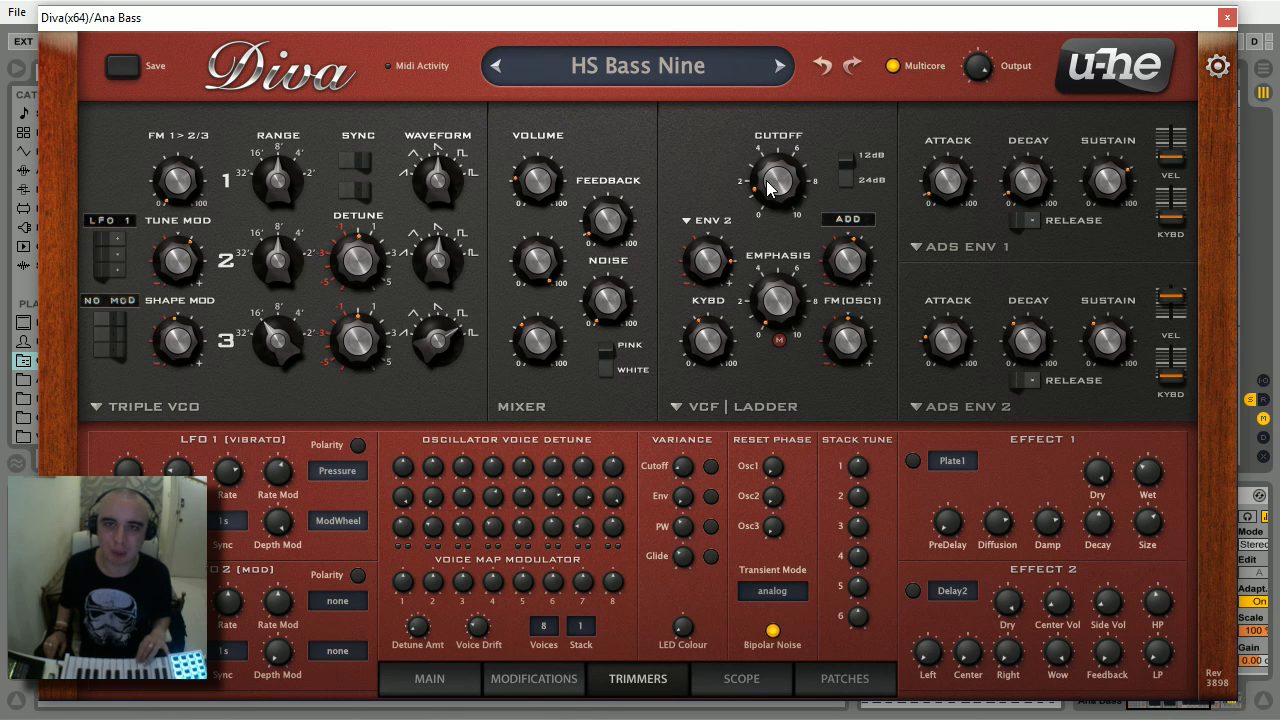
# Step: Adjust the envelope variance amount in Diva's trimmers and close the synth window
pyautogui.moveTo(684, 497); pyautogui.dragTo(690, 463)
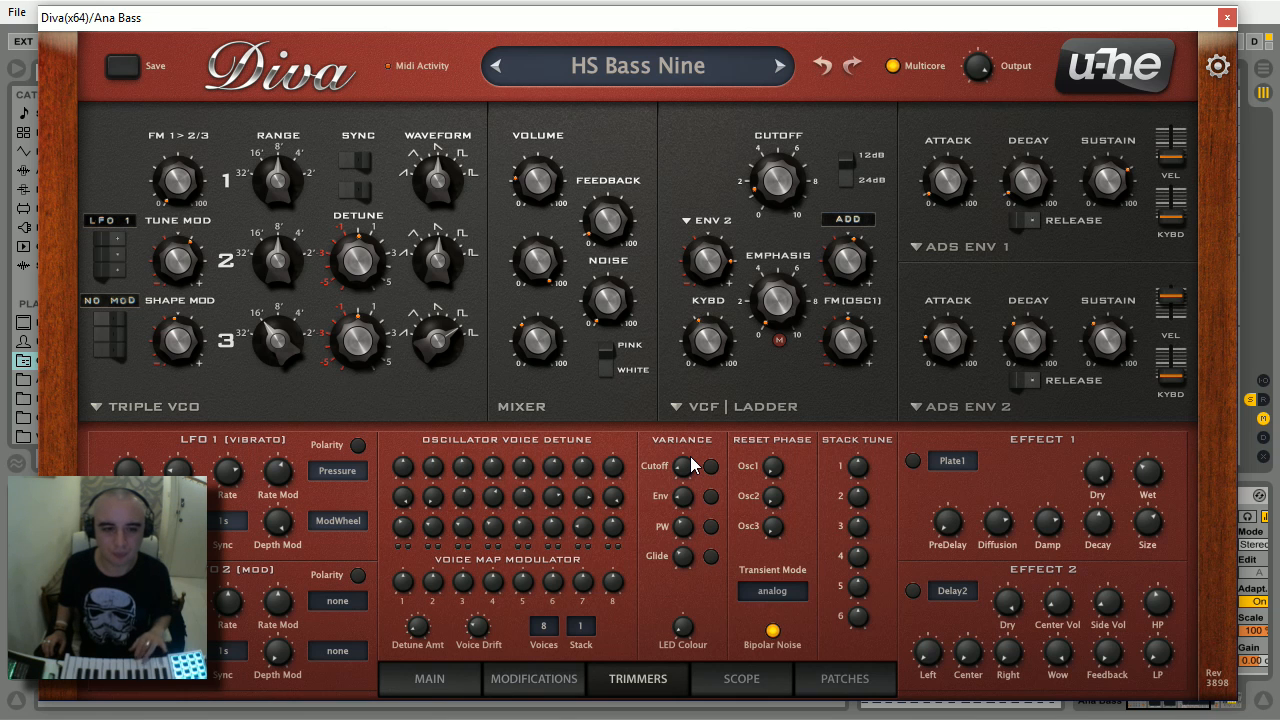
pyautogui.click(1227, 17)
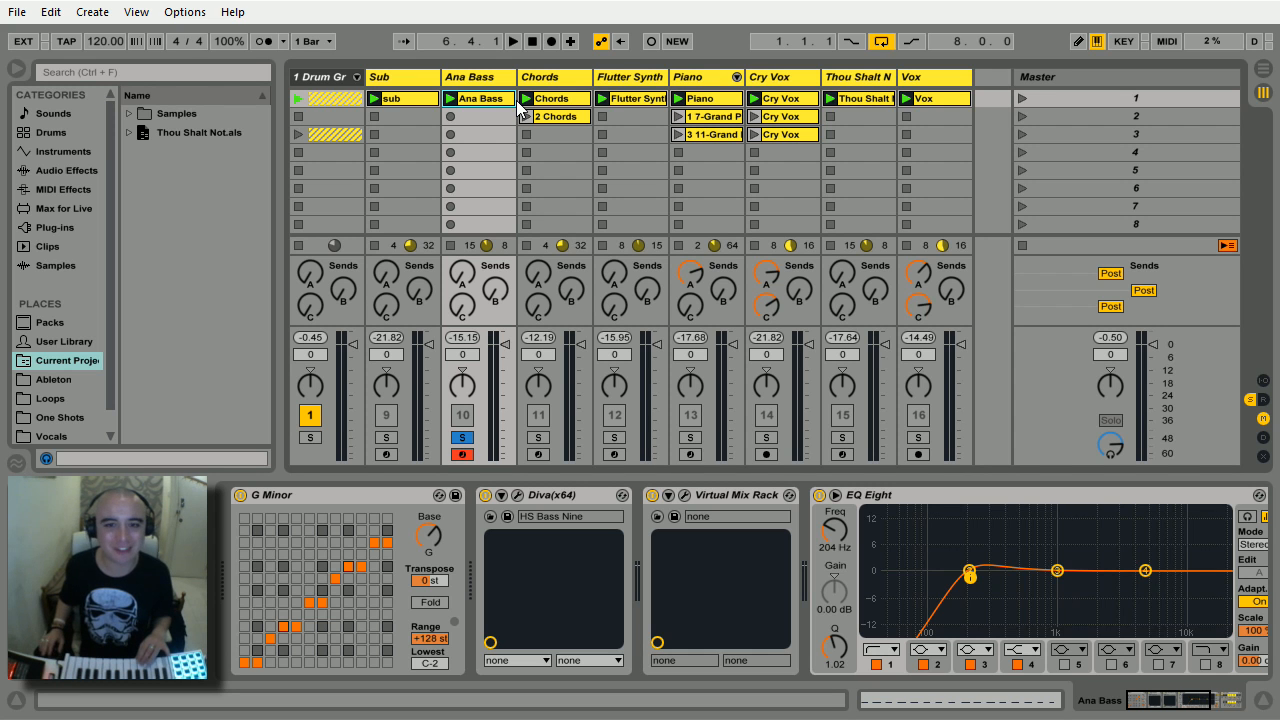
# Step: Check the record quantization options and leave the current setting as it is
pyautogui.click(50, 12)
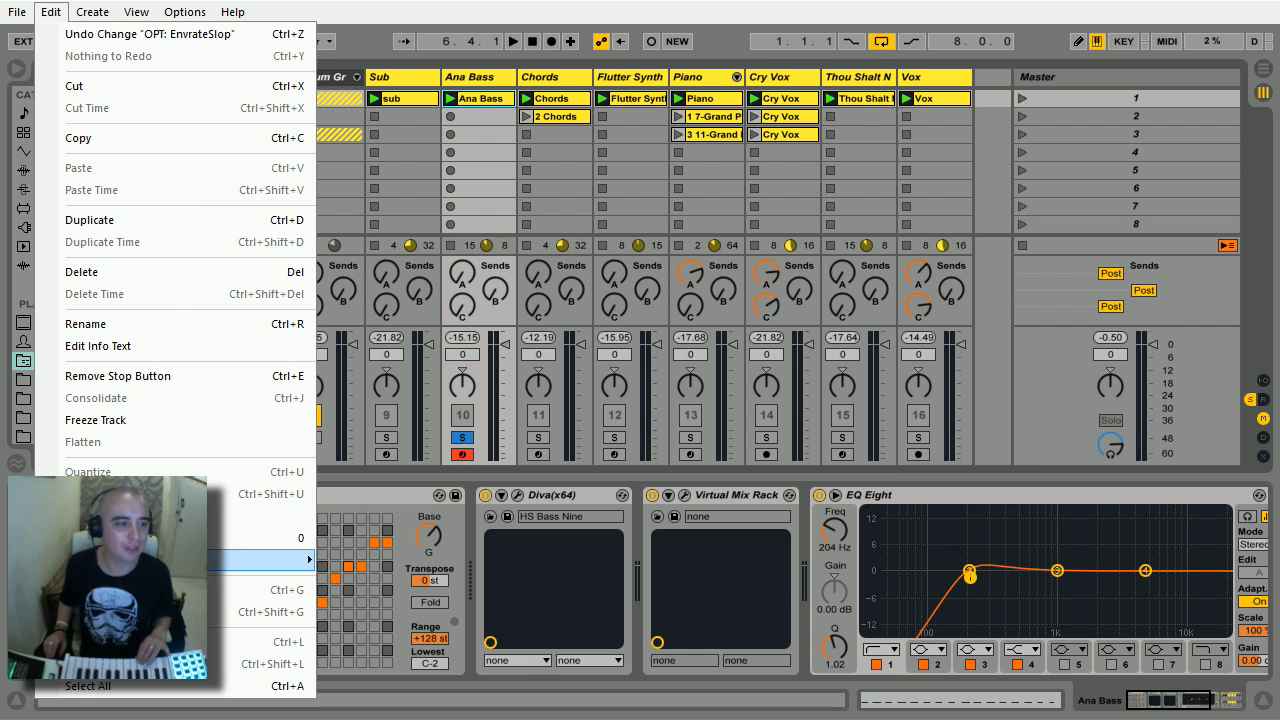
pyautogui.moveTo(212, 562)
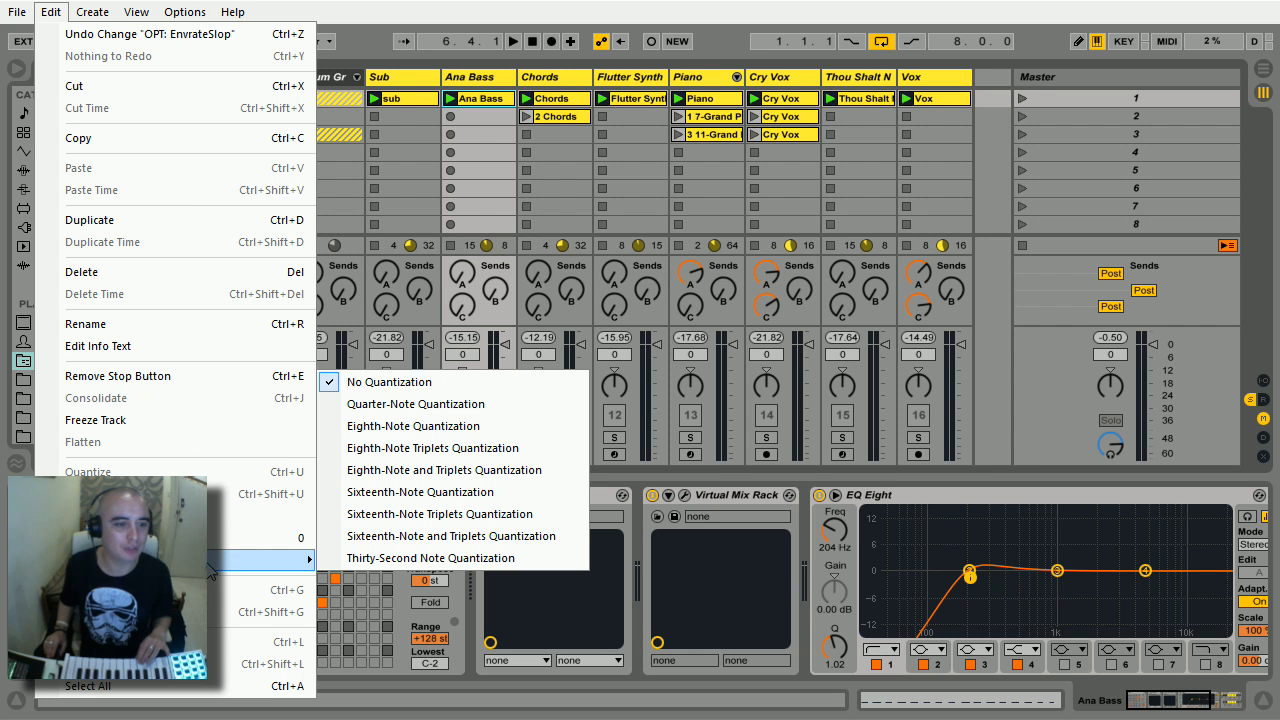
pyautogui.click(980, 352)
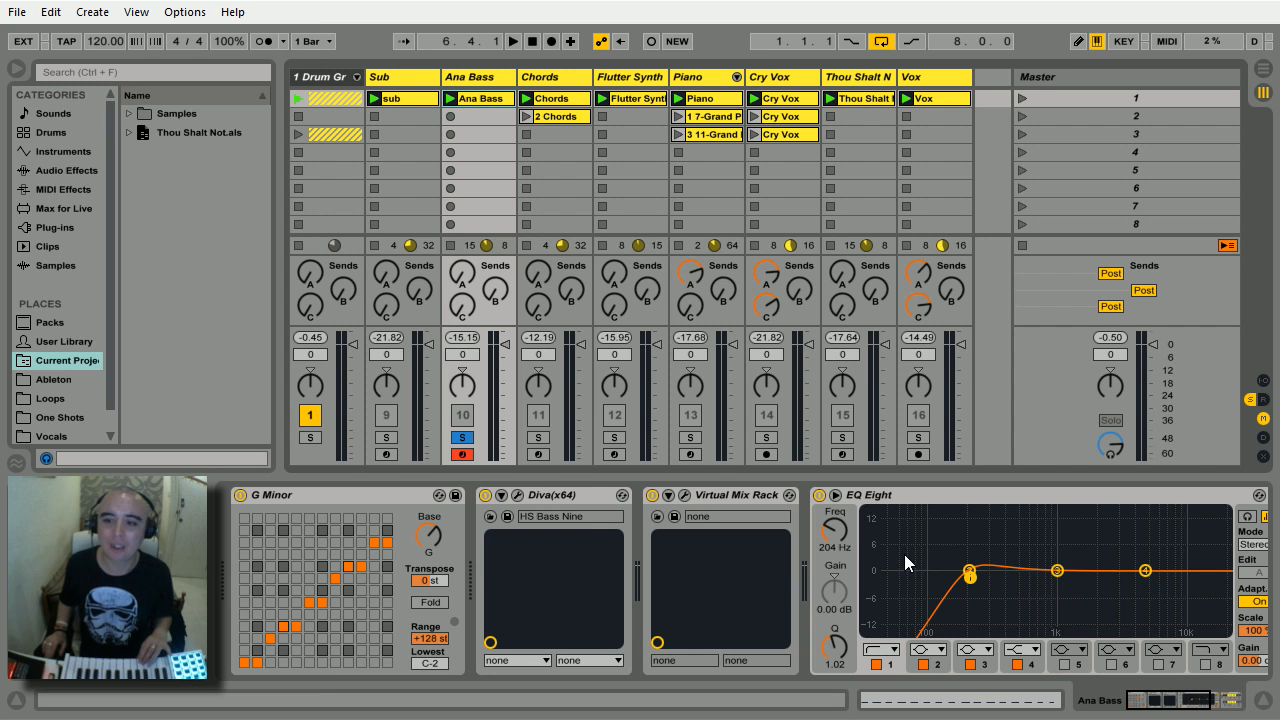
# Step: Open the Ana Bass clip's notes and examine the G2 notes' timing against the grid across both bars
pyautogui.click(913, 703)
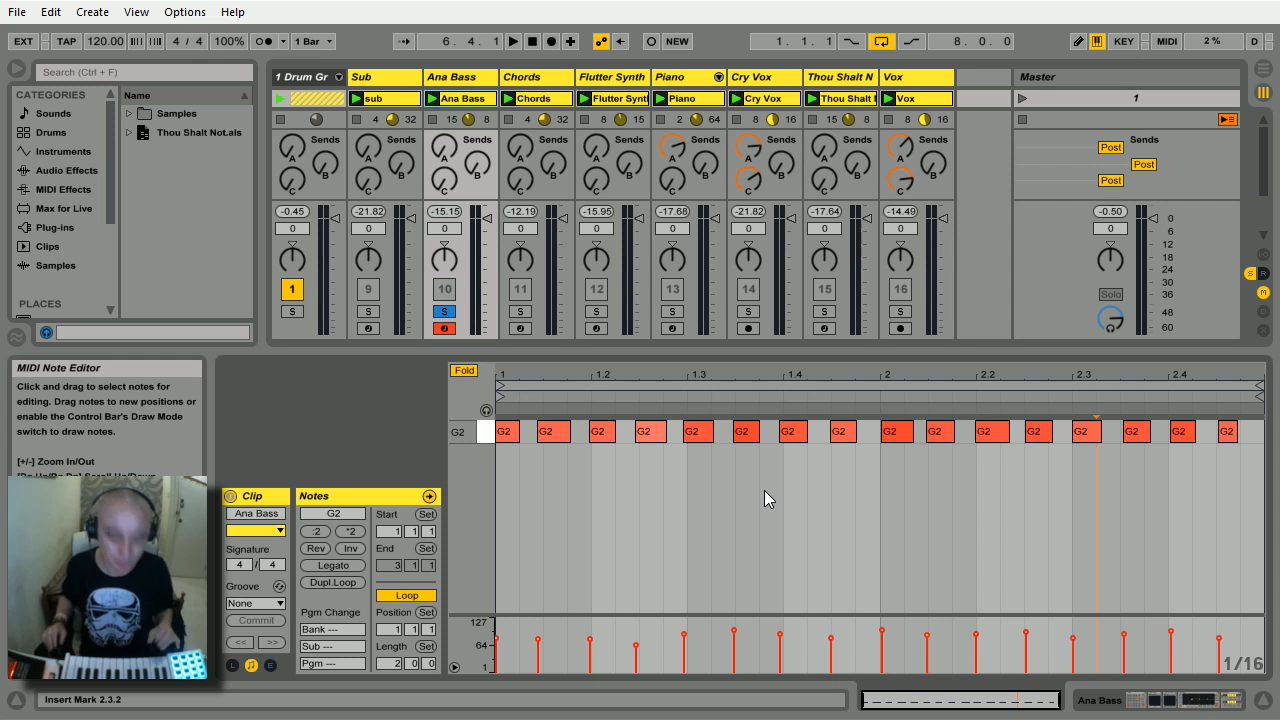
pyautogui.moveTo(531, 375)
pyautogui.mouseDown()
pyautogui.moveTo(531, 430)
pyautogui.moveTo(531, 398)
pyautogui.mouseUp()
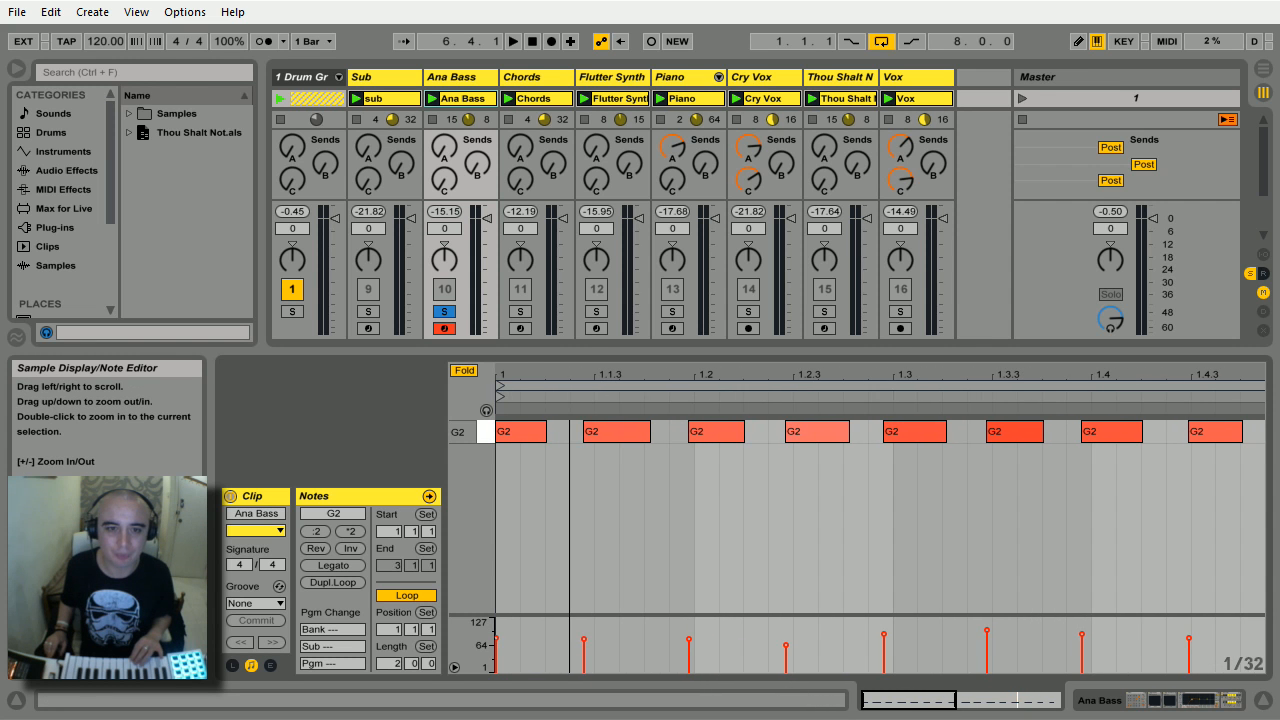
pyautogui.click(597, 435)
pyautogui.click(737, 433)
pyautogui.click(826, 434)
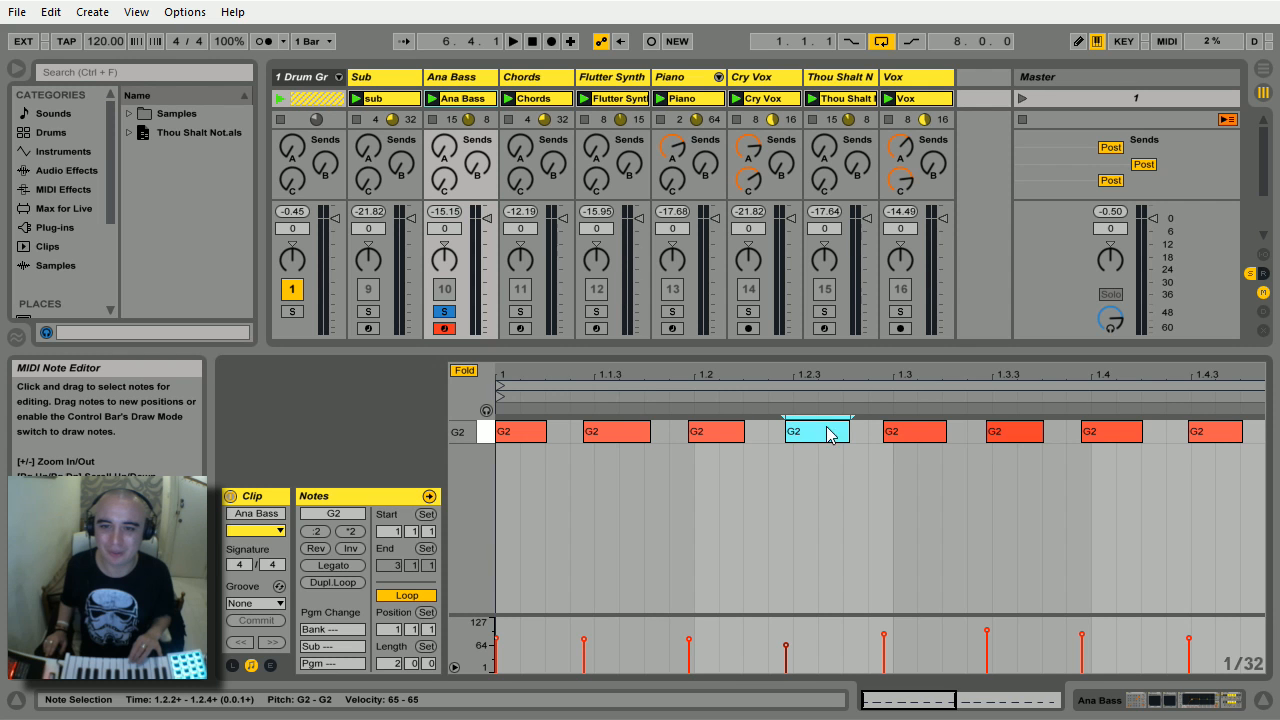
pyautogui.click(893, 432)
pyautogui.click(999, 437)
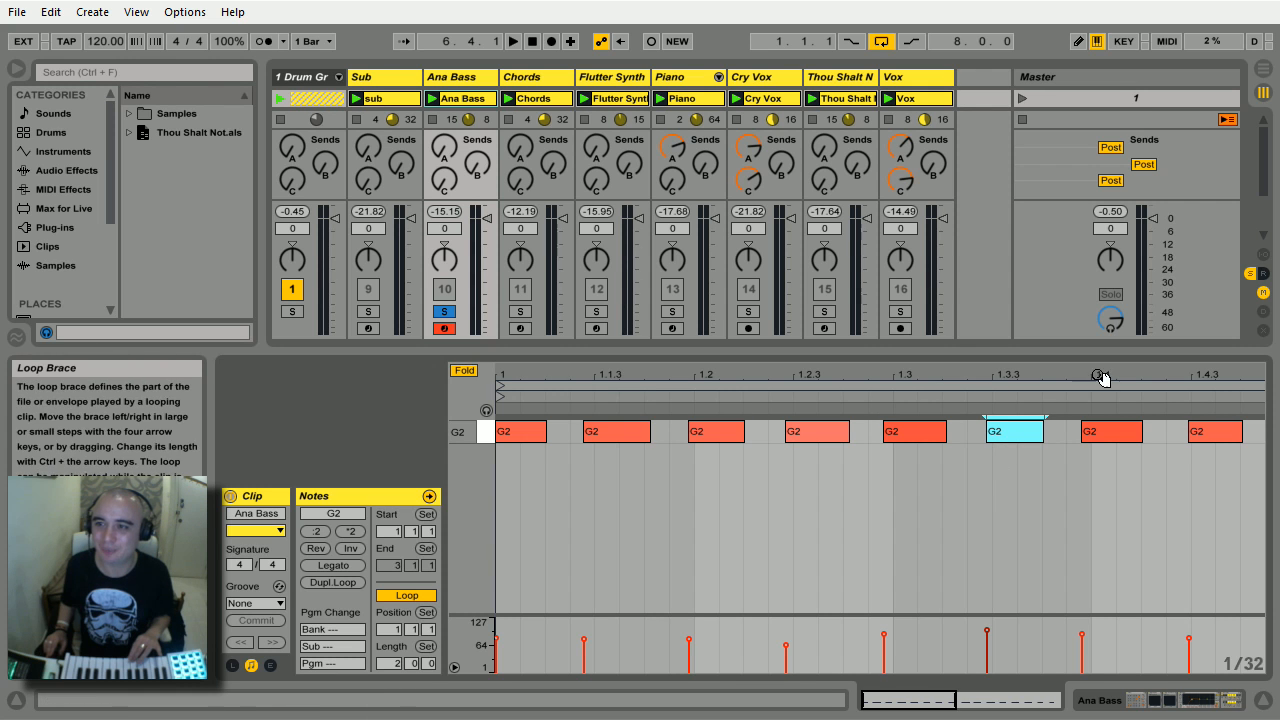
pyautogui.moveTo(1098, 380)
pyautogui.mouseDown()
pyautogui.moveTo(790, 370)
pyautogui.moveTo(718, 350)
pyautogui.moveTo(727, 330)
pyautogui.mouseUp()
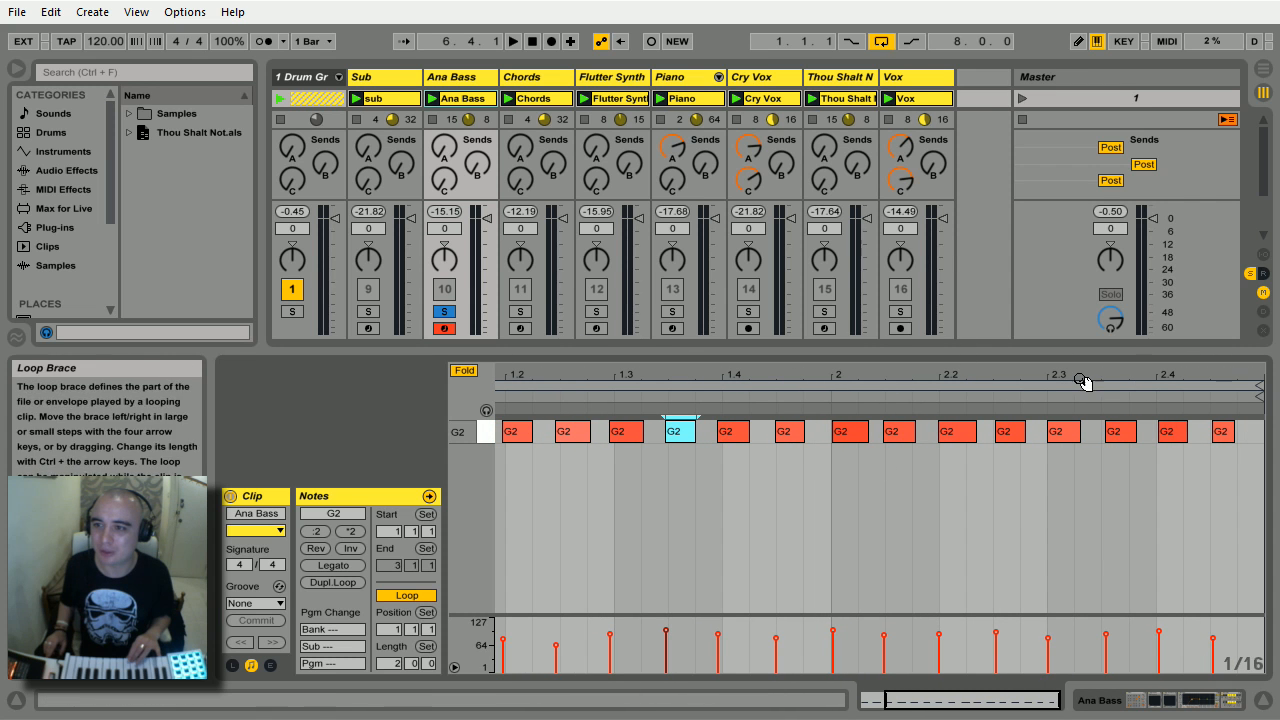
pyautogui.moveTo(1086, 380); pyautogui.dragTo(1110, 450)
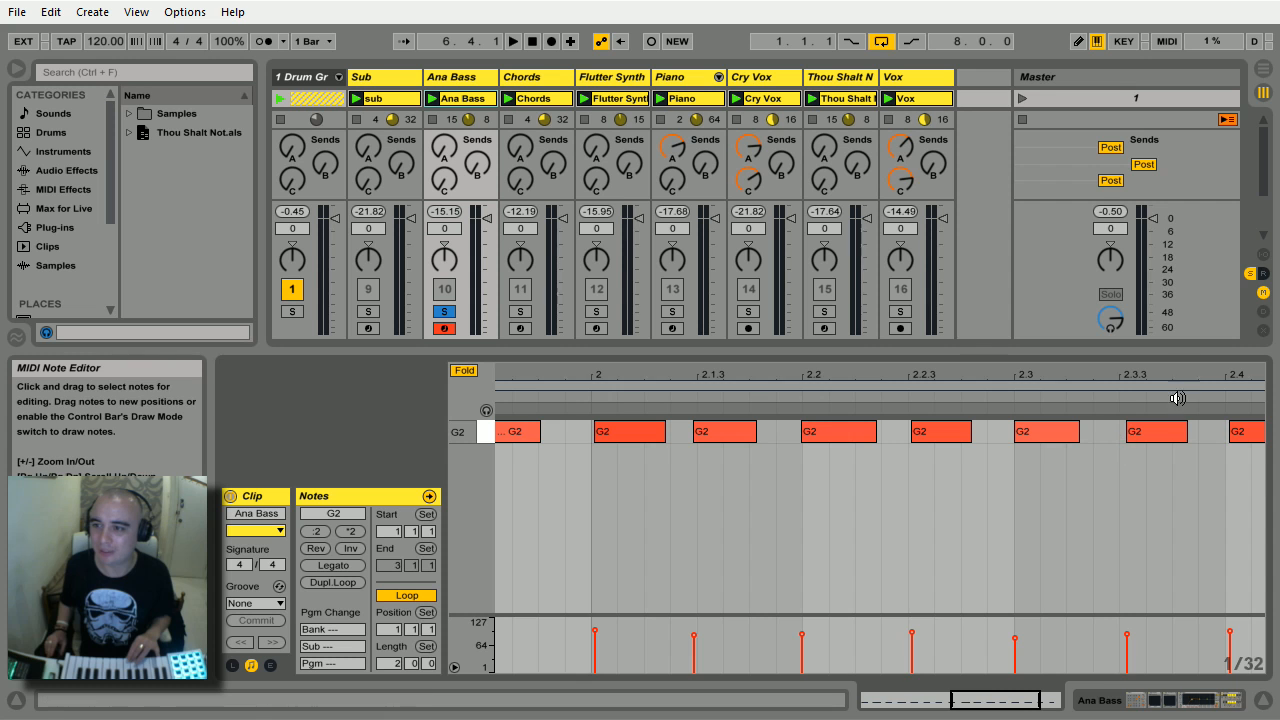
pyautogui.moveTo(1185, 385)
pyautogui.mouseDown()
pyautogui.moveTo(1037, 410)
pyautogui.moveTo(1051, 392)
pyautogui.moveTo(1153, 370)
pyautogui.moveTo(1153, 355)
pyautogui.mouseUp()
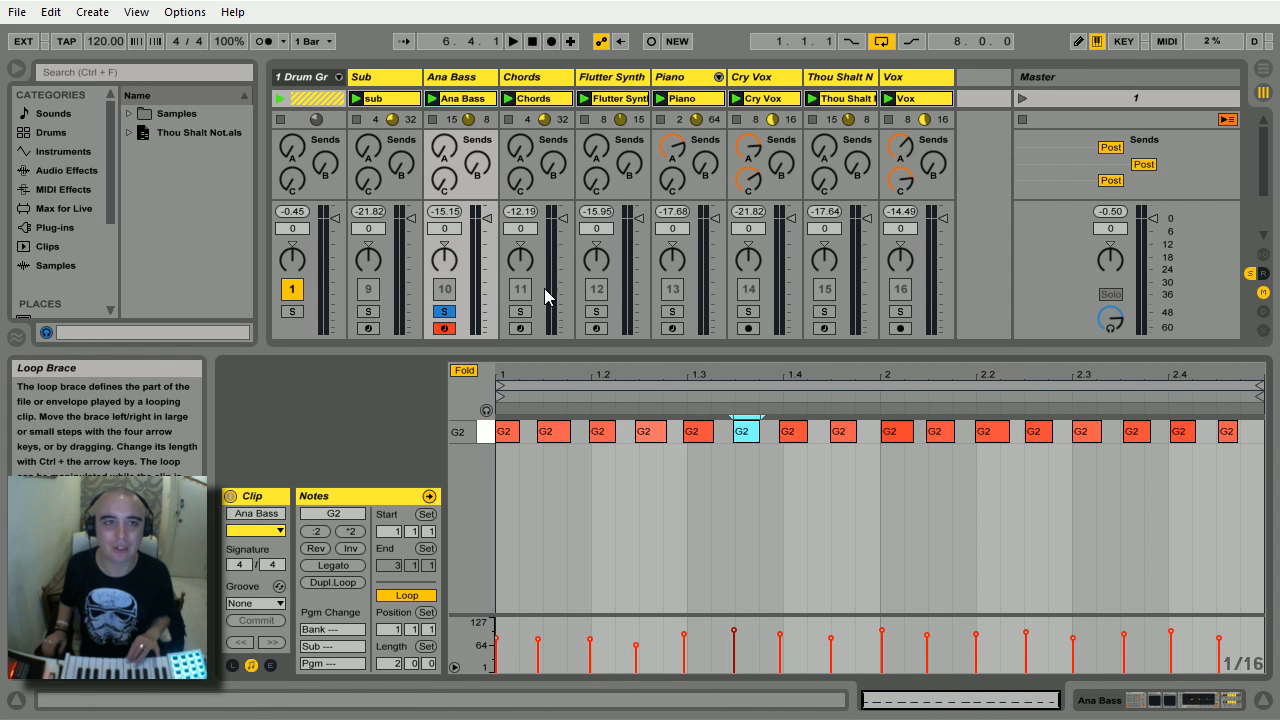
# Step: Launch the Ana Bass clip, enlarge the session area and solo the drum group alongside it
pyautogui.click(434, 99)
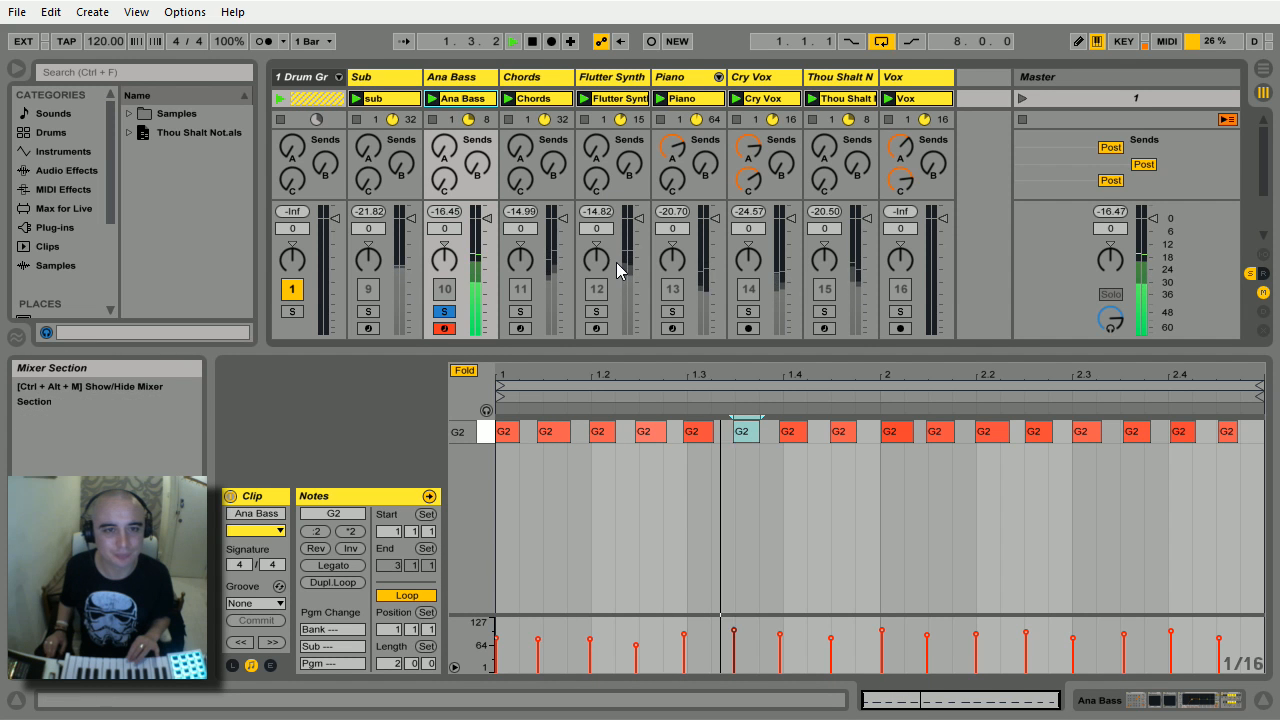
pyautogui.moveTo(624, 348); pyautogui.dragTo(640, 438)
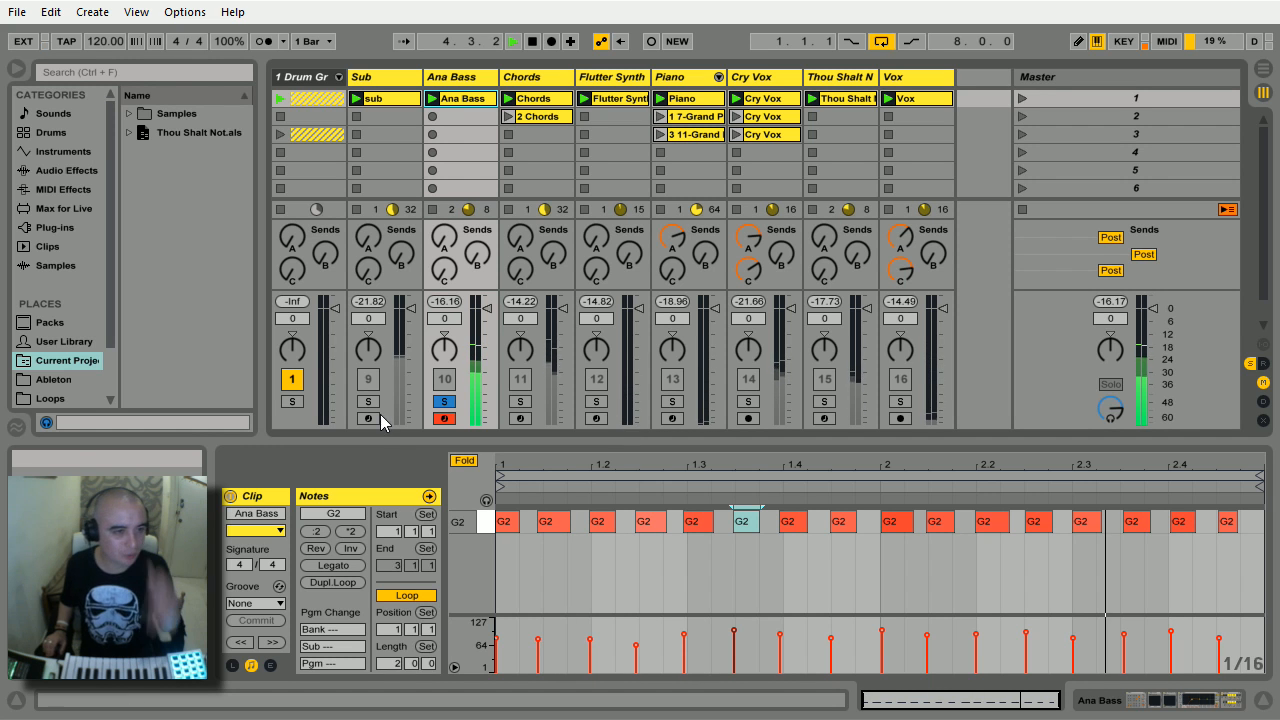
pyautogui.click(291, 401)
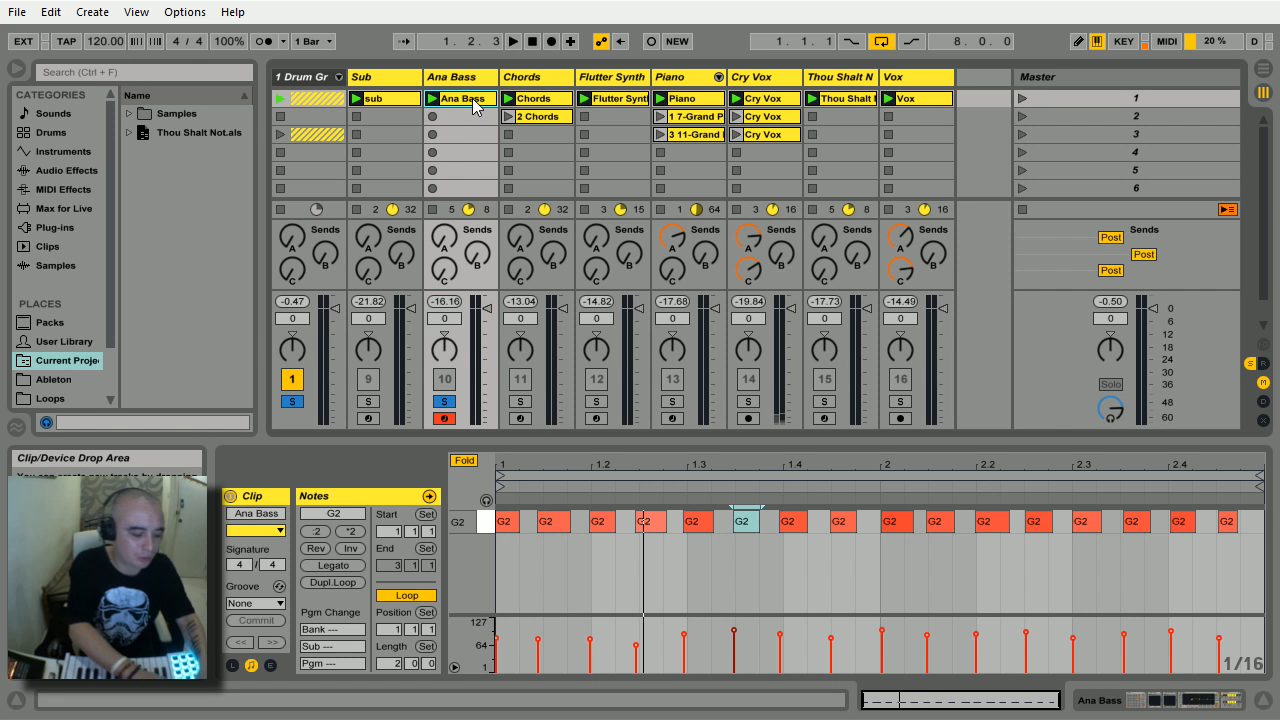
# Step: Duplicate the Ana Bass clip into the slot below and quantize all notes in the copy
pyautogui.hotkey('ctrl', 'd')
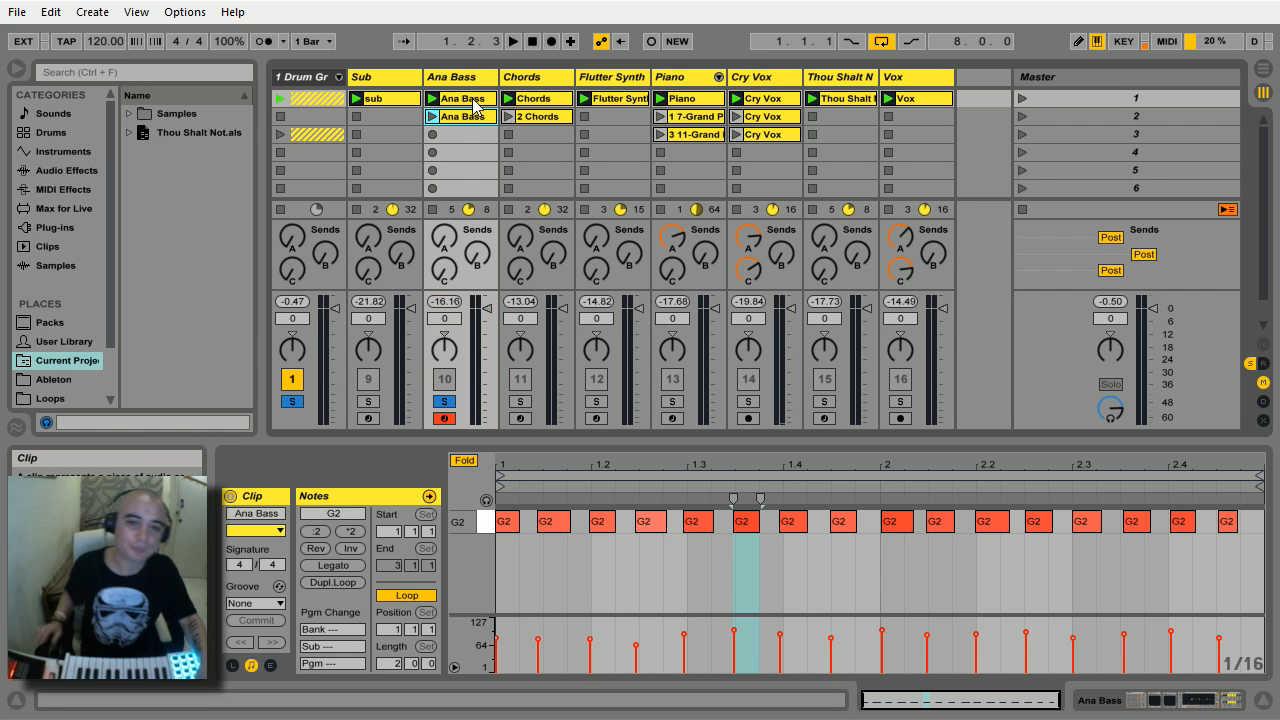
pyautogui.click(464, 118)
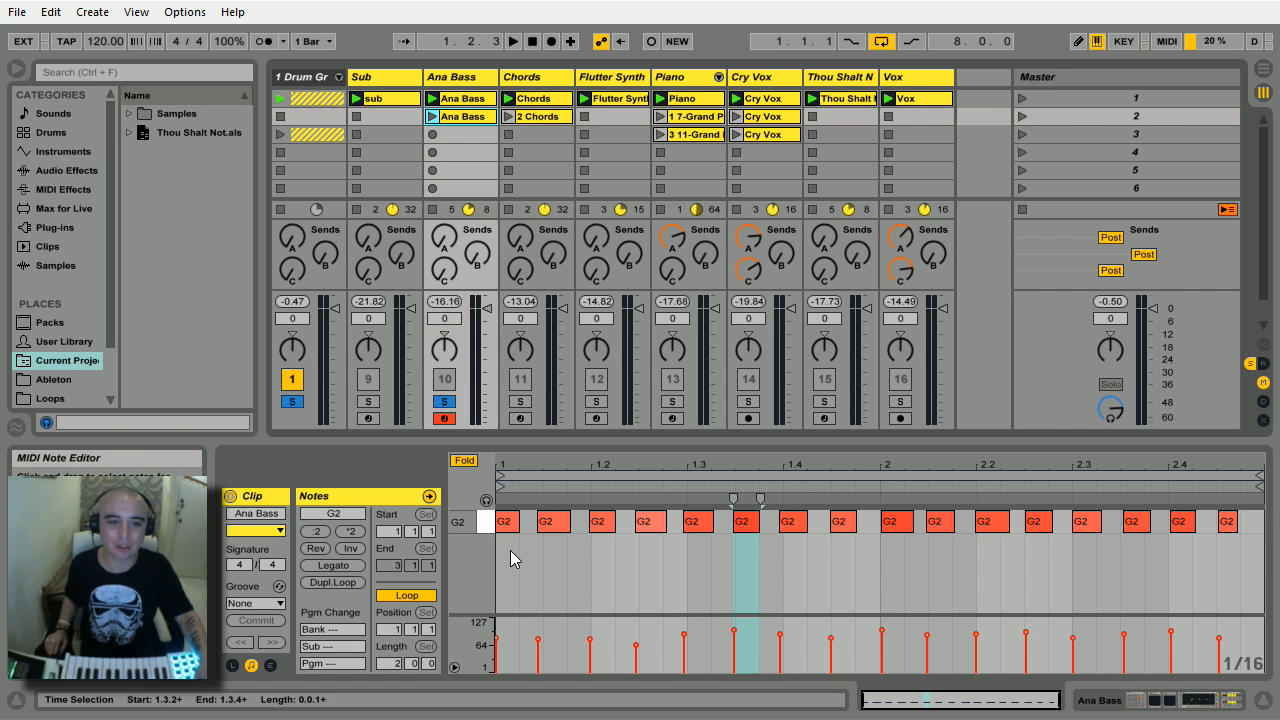
pyautogui.moveTo(510, 550); pyautogui.dragTo(1258, 508)
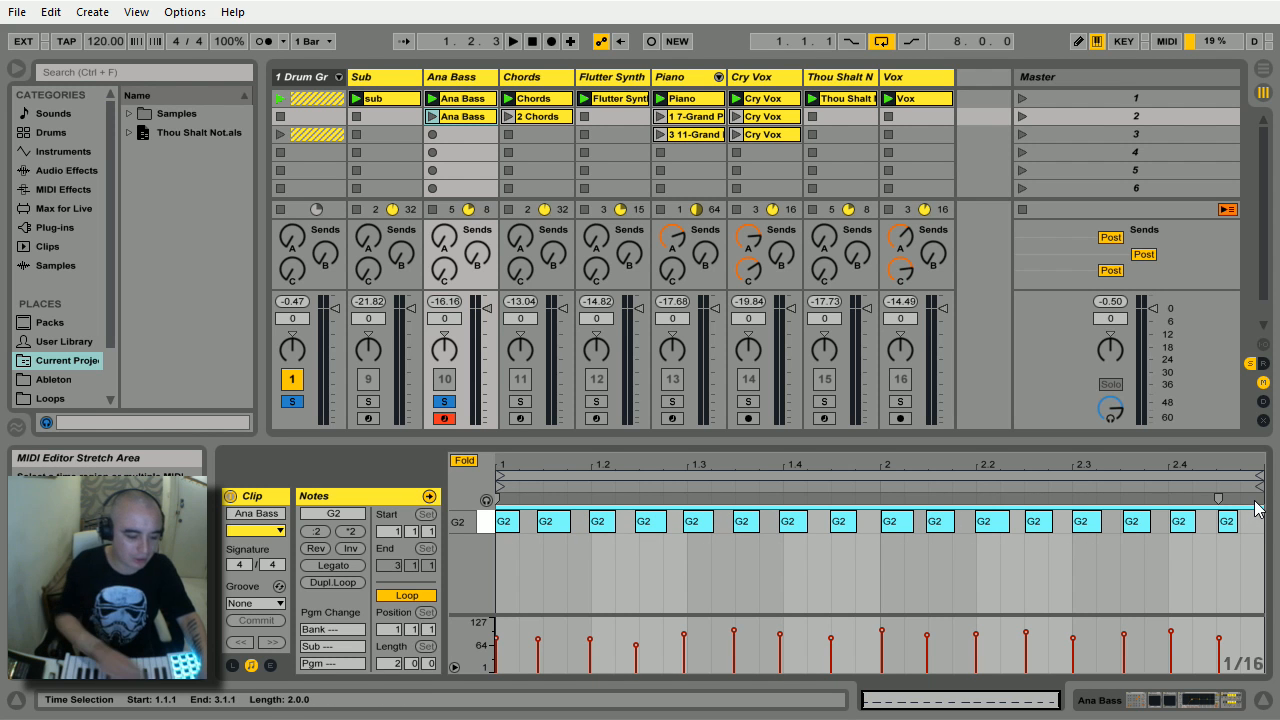
pyautogui.hotkey('ctrl', 'u')
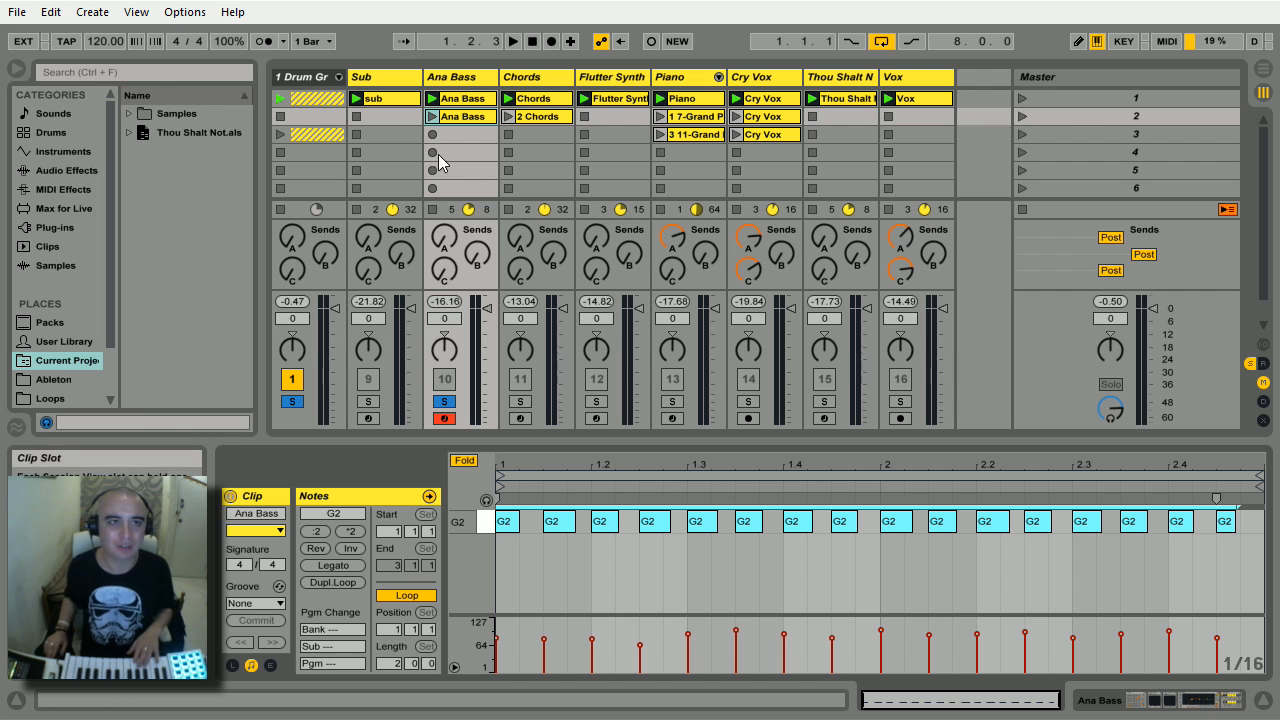
# Step: Audition the quantized Ana Bass copy against the original with the drums, ending with playback stopped
pyautogui.click(432, 117)
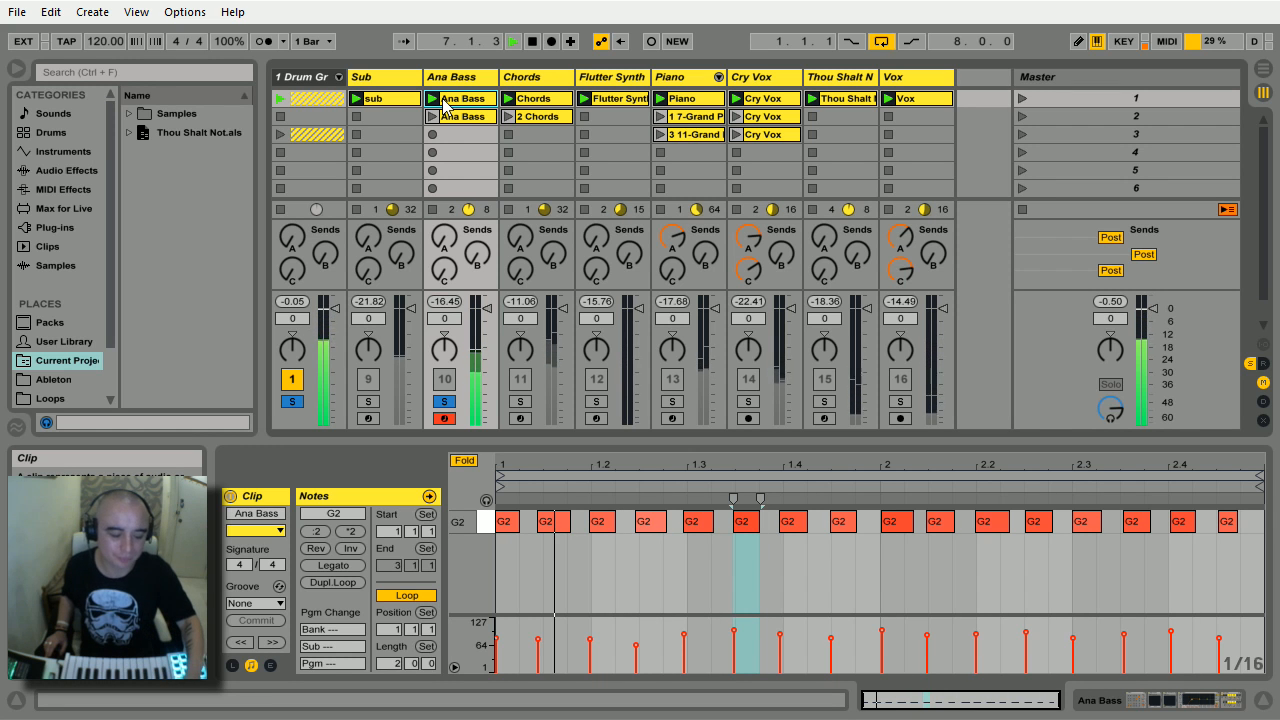
pyautogui.press('space')
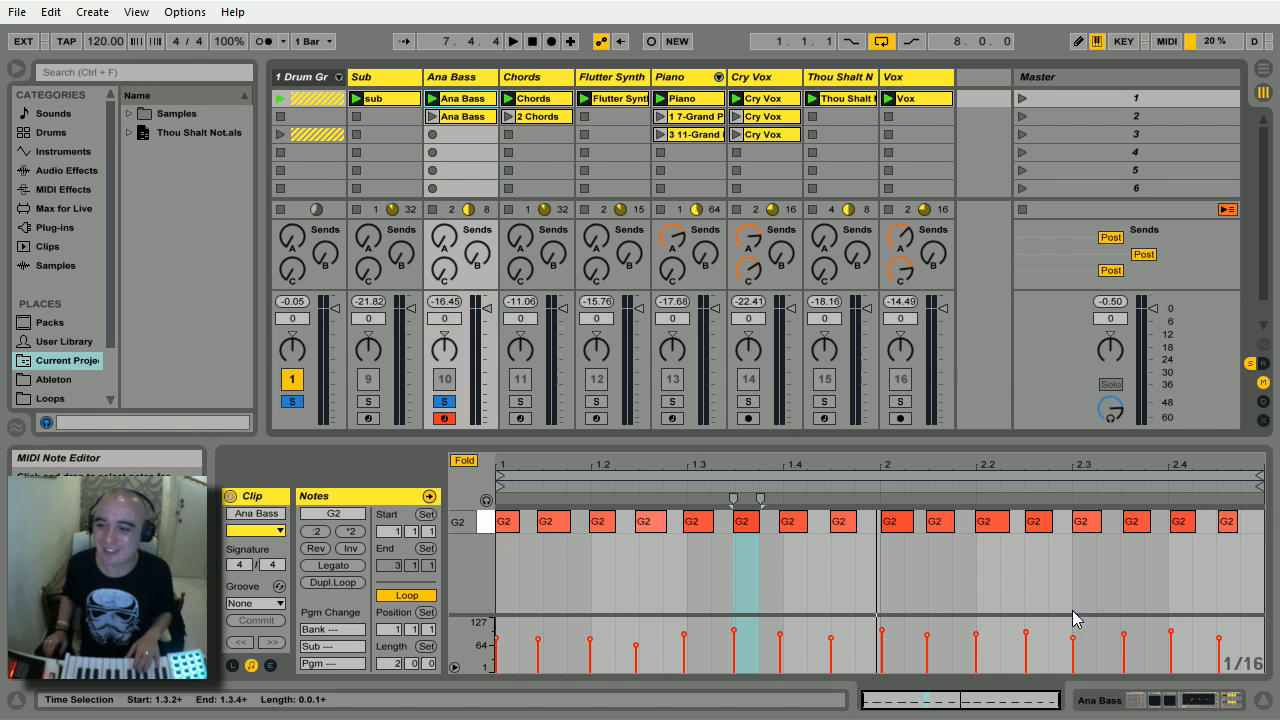
pyautogui.click(1095, 700)
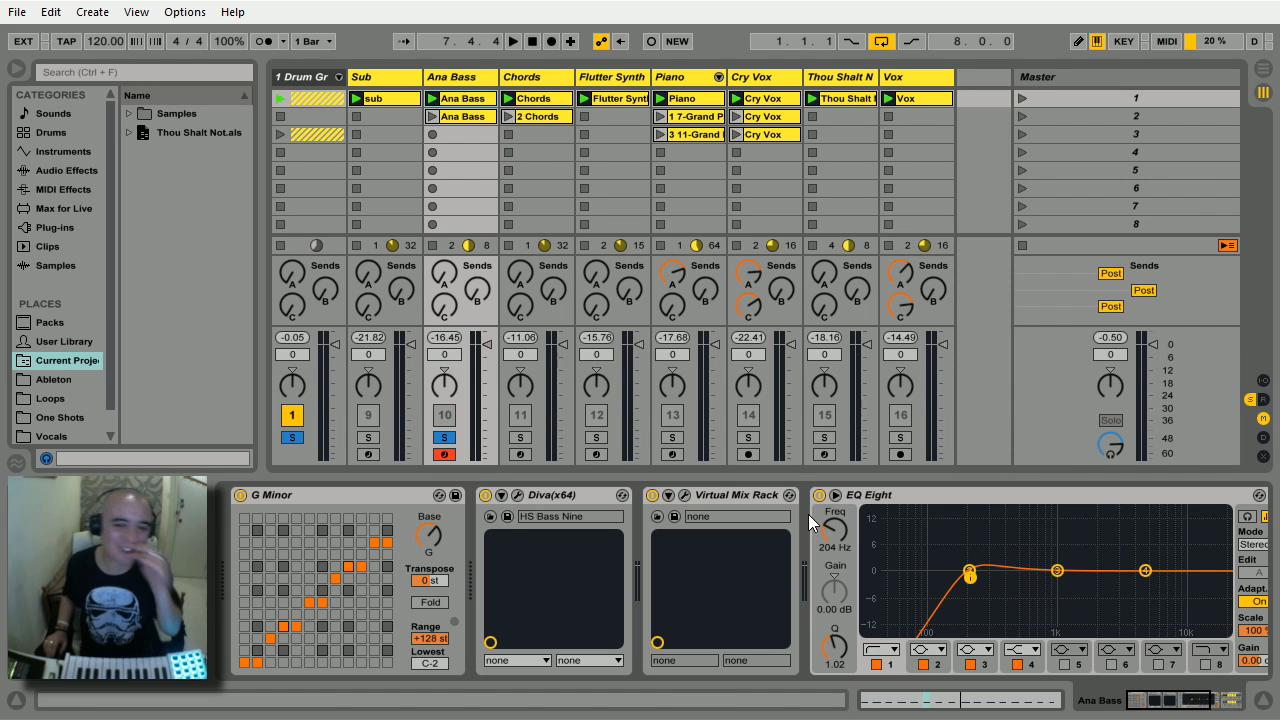
pyautogui.click(684, 495)
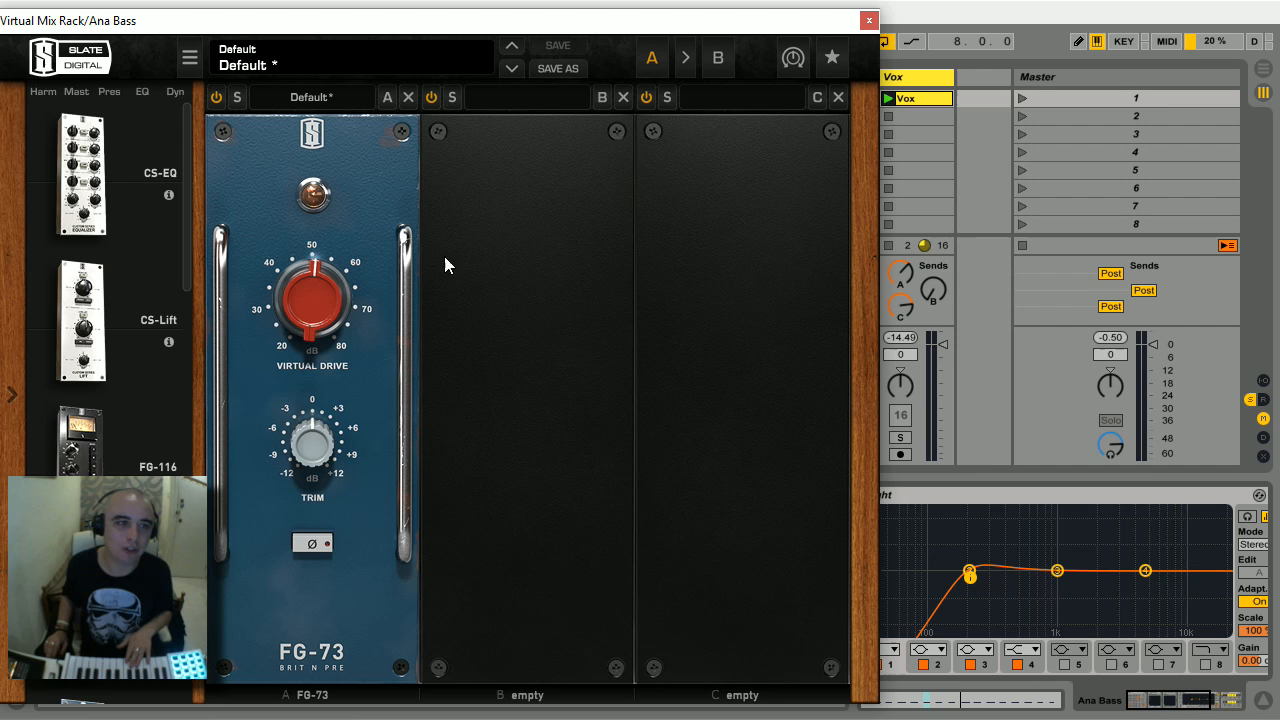
pyautogui.moveTo(363, 23); pyautogui.dragTo(621, 13)
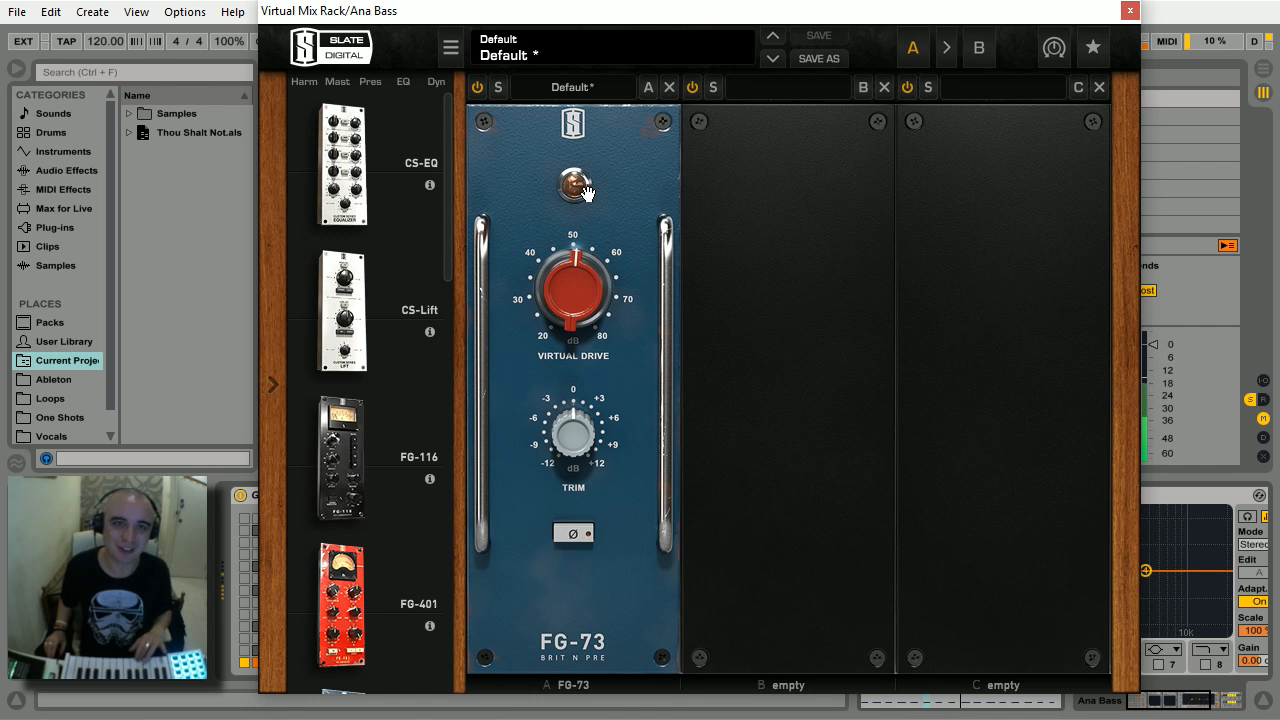
pyautogui.click(1129, 12)
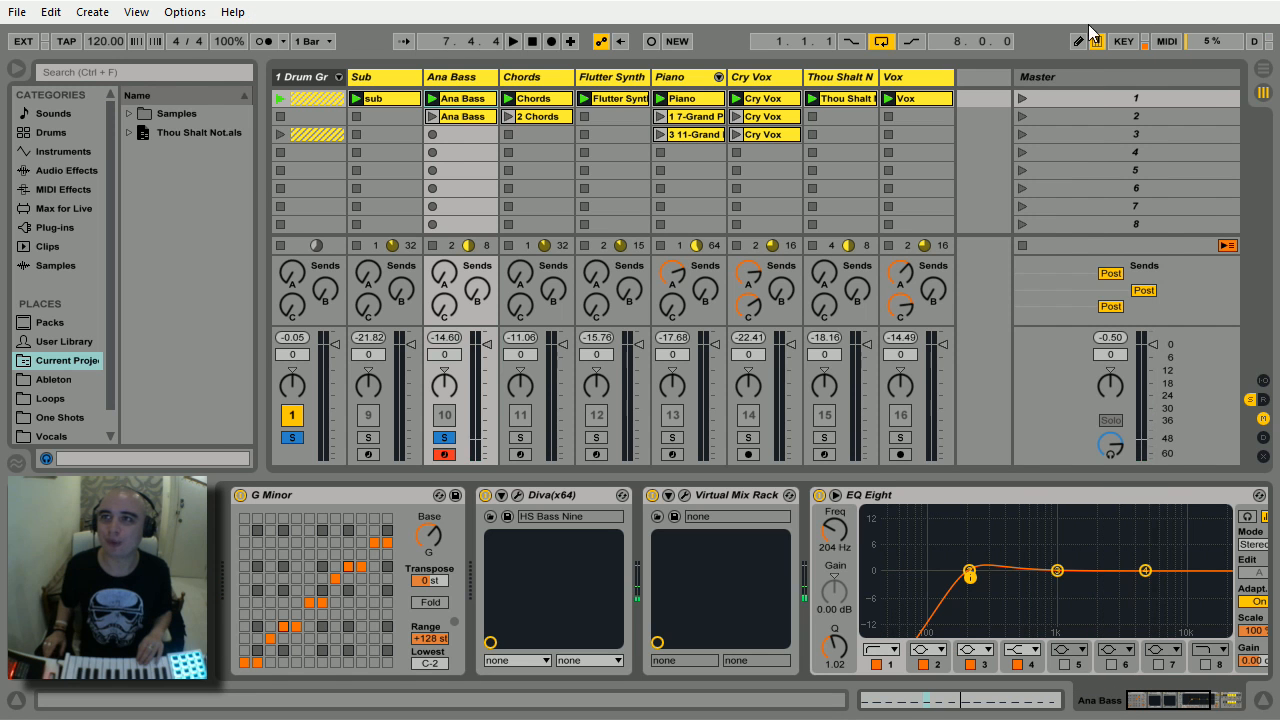
pyautogui.click(1023, 98)
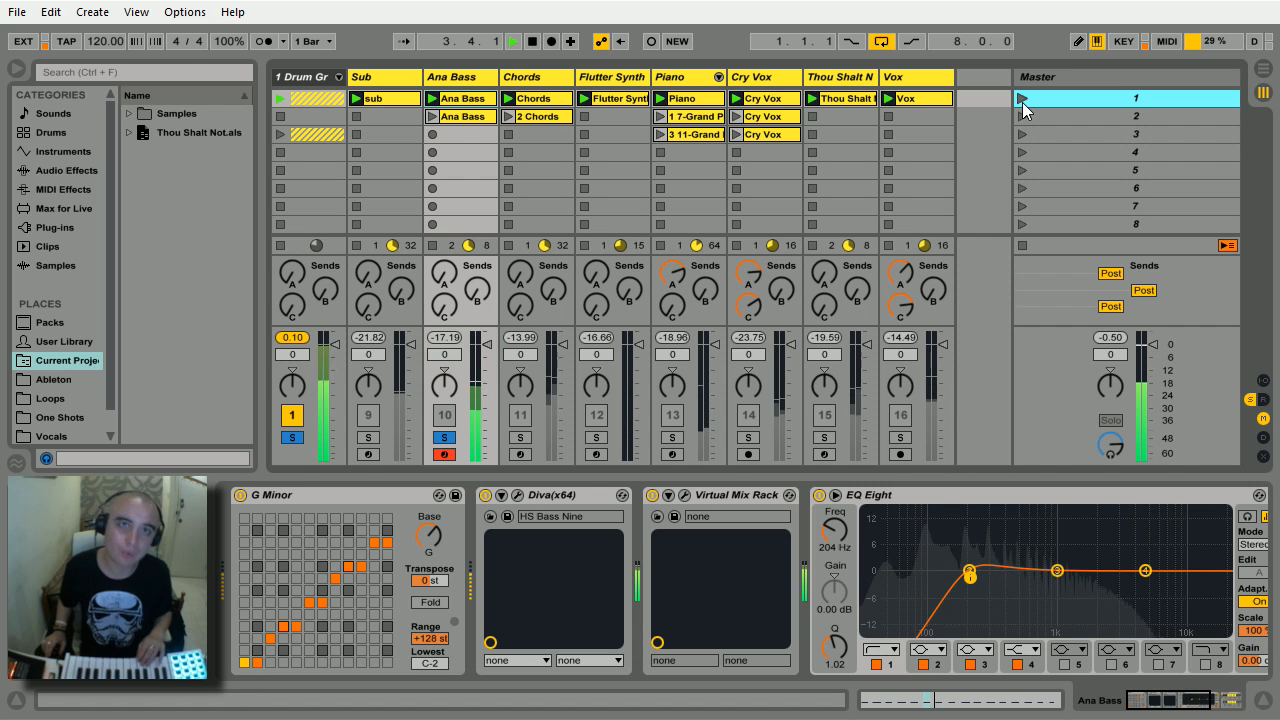
pyautogui.click(527, 44)
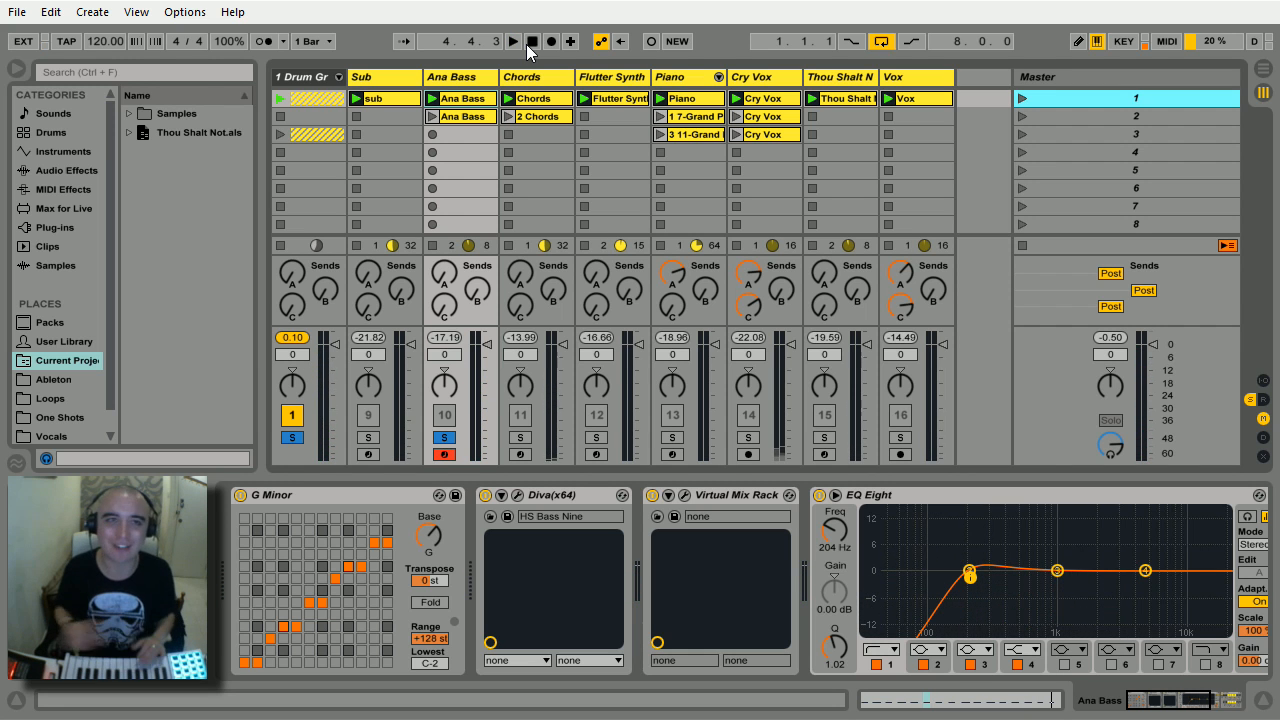
# Step: Select and solo the Sub track alongside the drums and Ana Bass, and reset the drum group's peak level
pyautogui.click(398, 80)
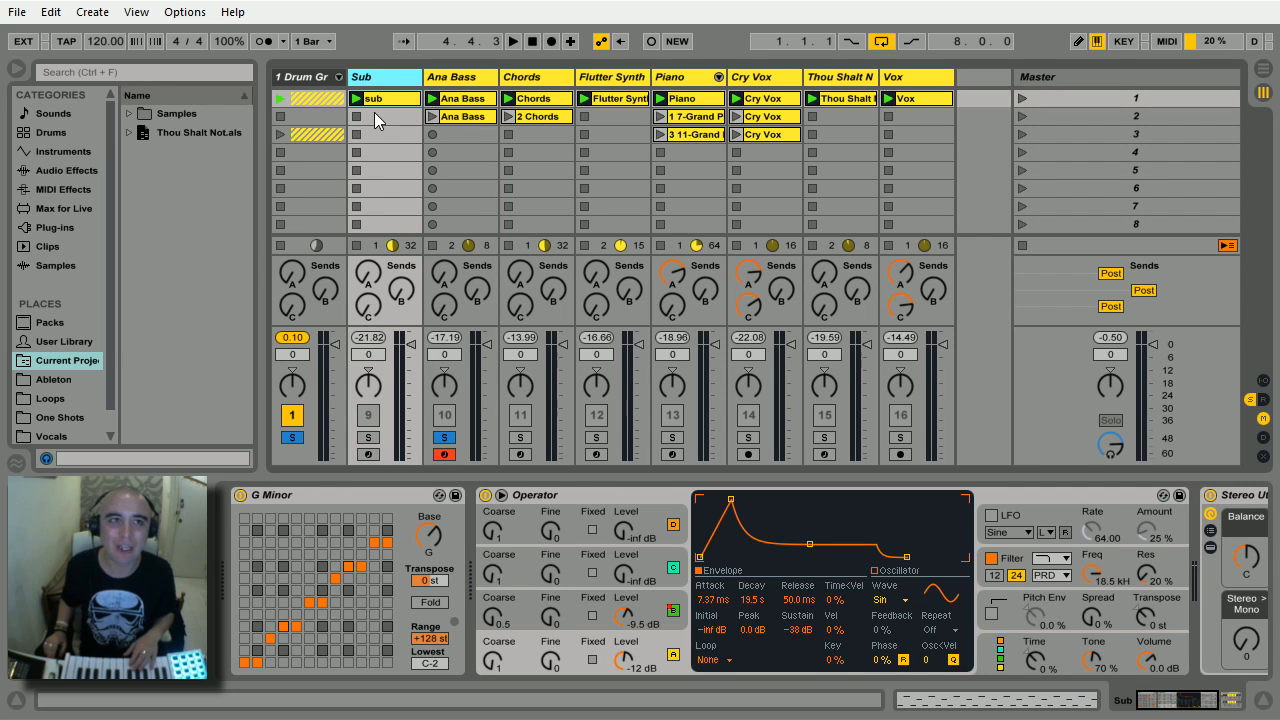
pyautogui.click(367, 439)
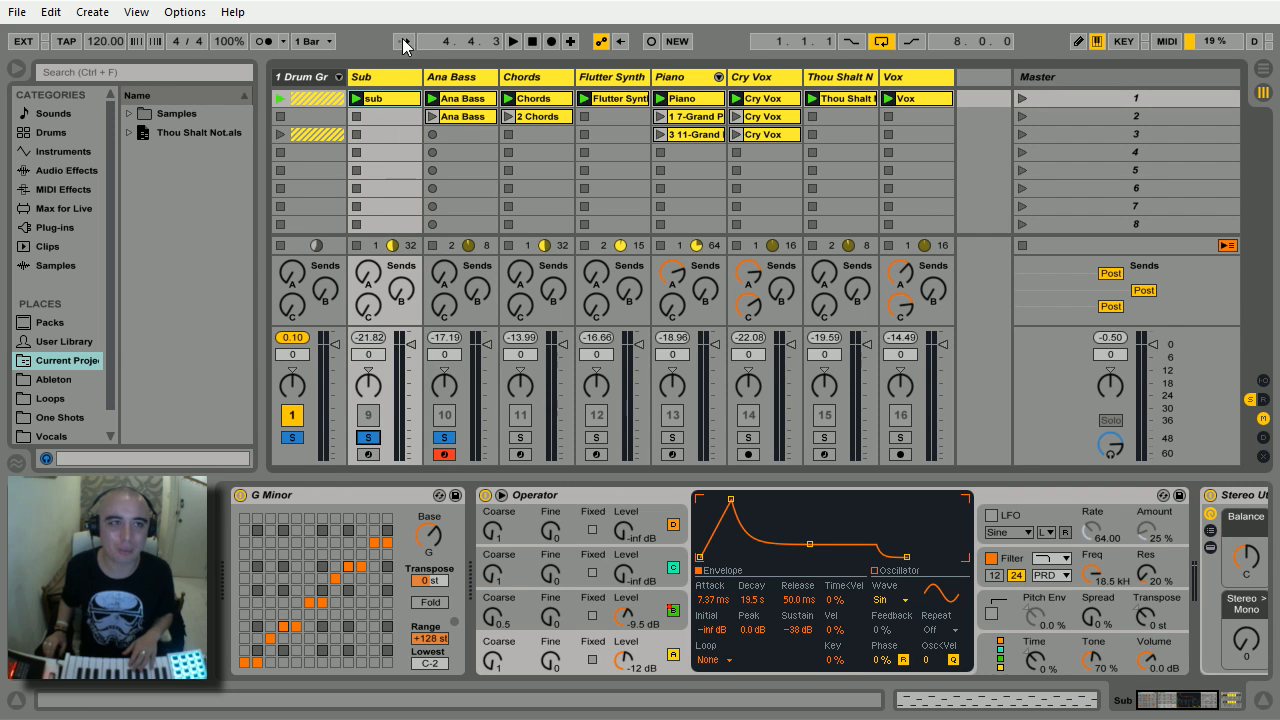
pyautogui.click(298, 339)
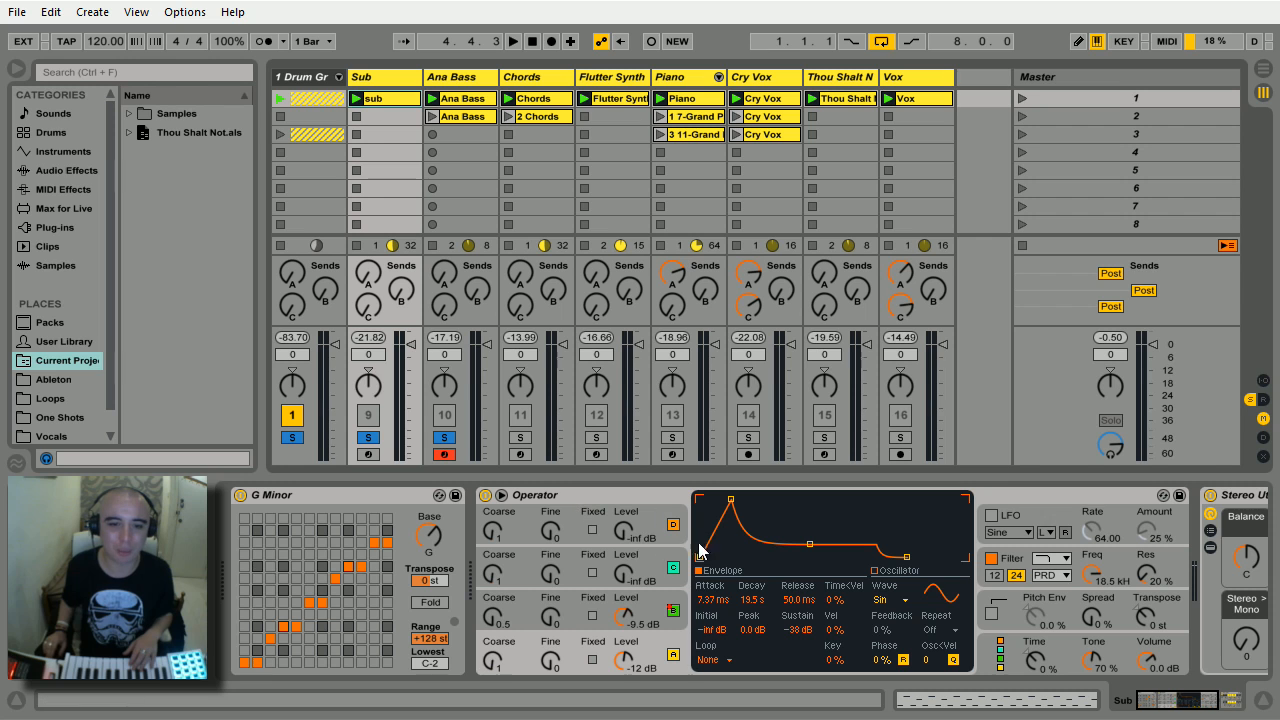
# Step: Examine the envelope settings of oscillators A and B in the Sub track's Operator
pyautogui.click(652, 612)
pyautogui.click(658, 656)
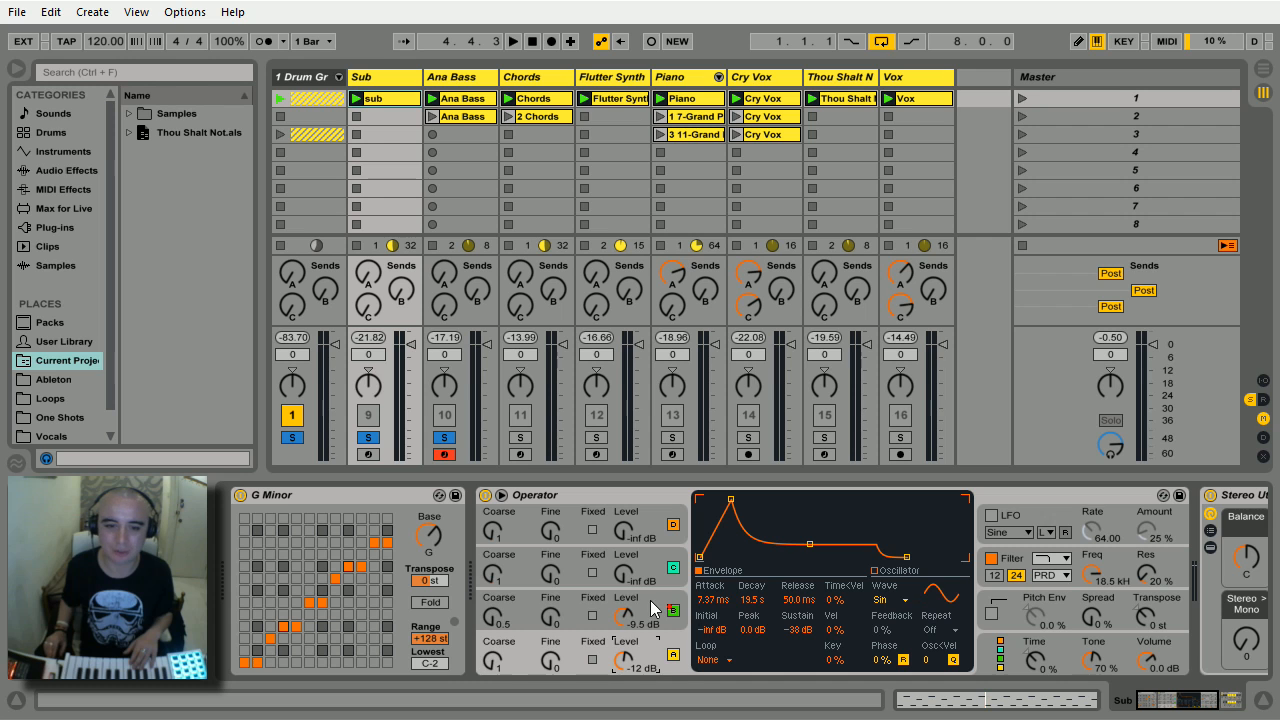
pyautogui.click(652, 608)
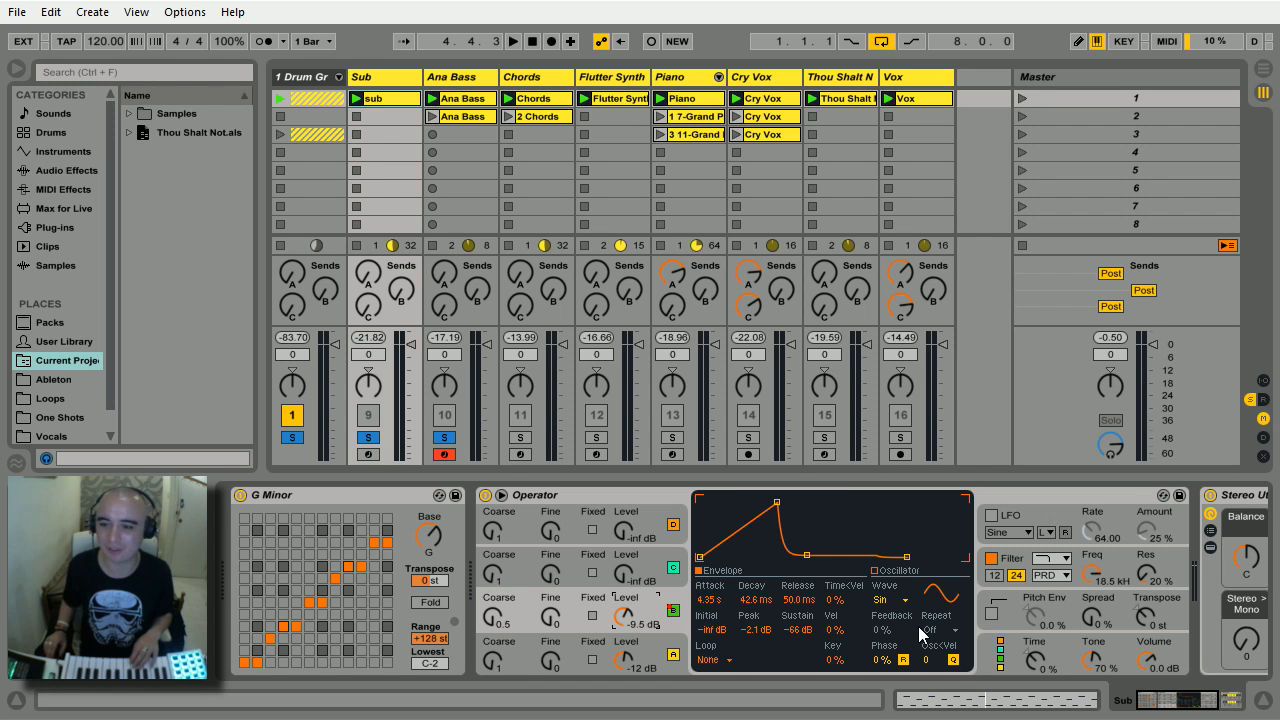
# Step: Open the sub clip's notes, fold the editor to the used keys and examine the first two bars
pyautogui.click(930, 703)
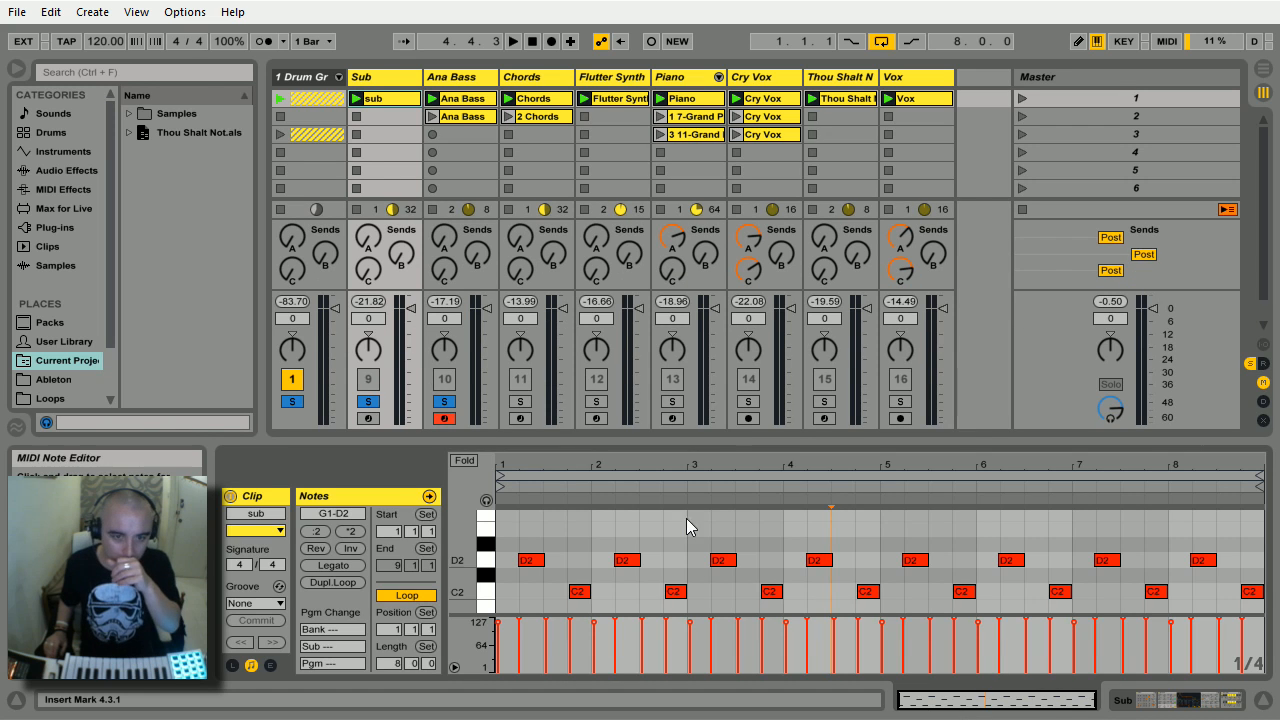
pyautogui.moveTo(561, 460); pyautogui.dragTo(548, 505)
pyautogui.click(465, 459)
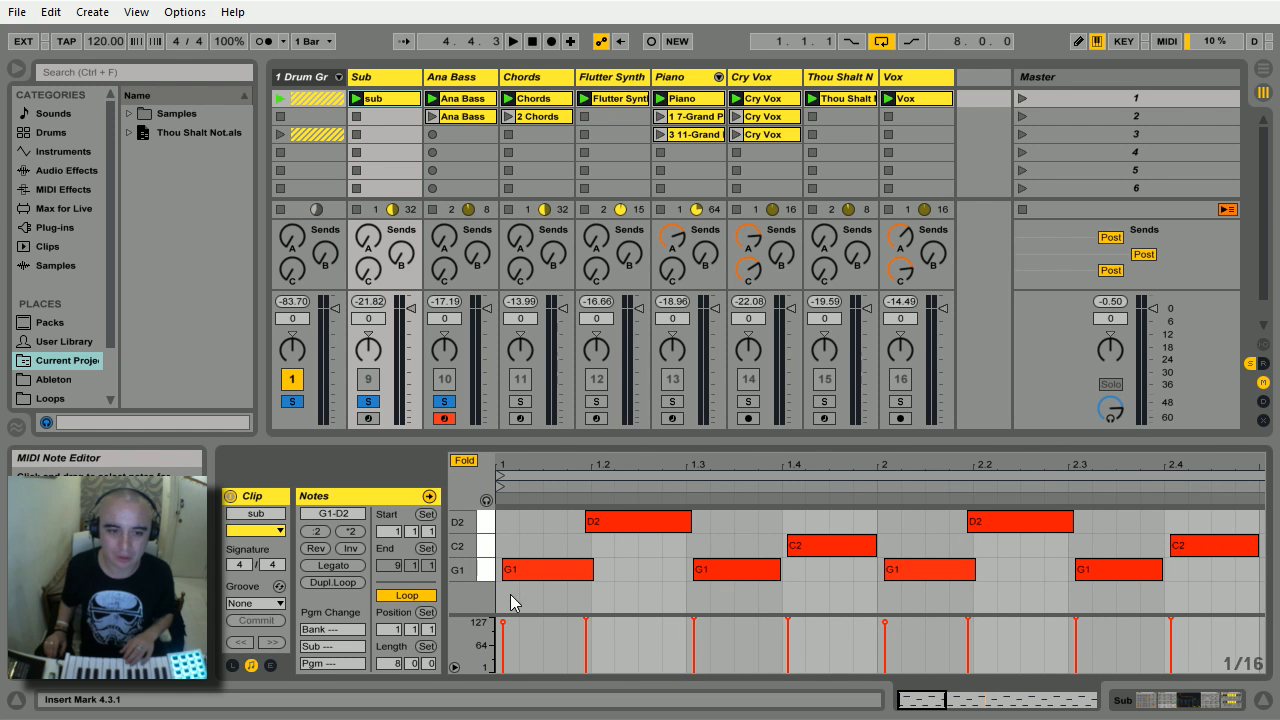
pyautogui.click(719, 569)
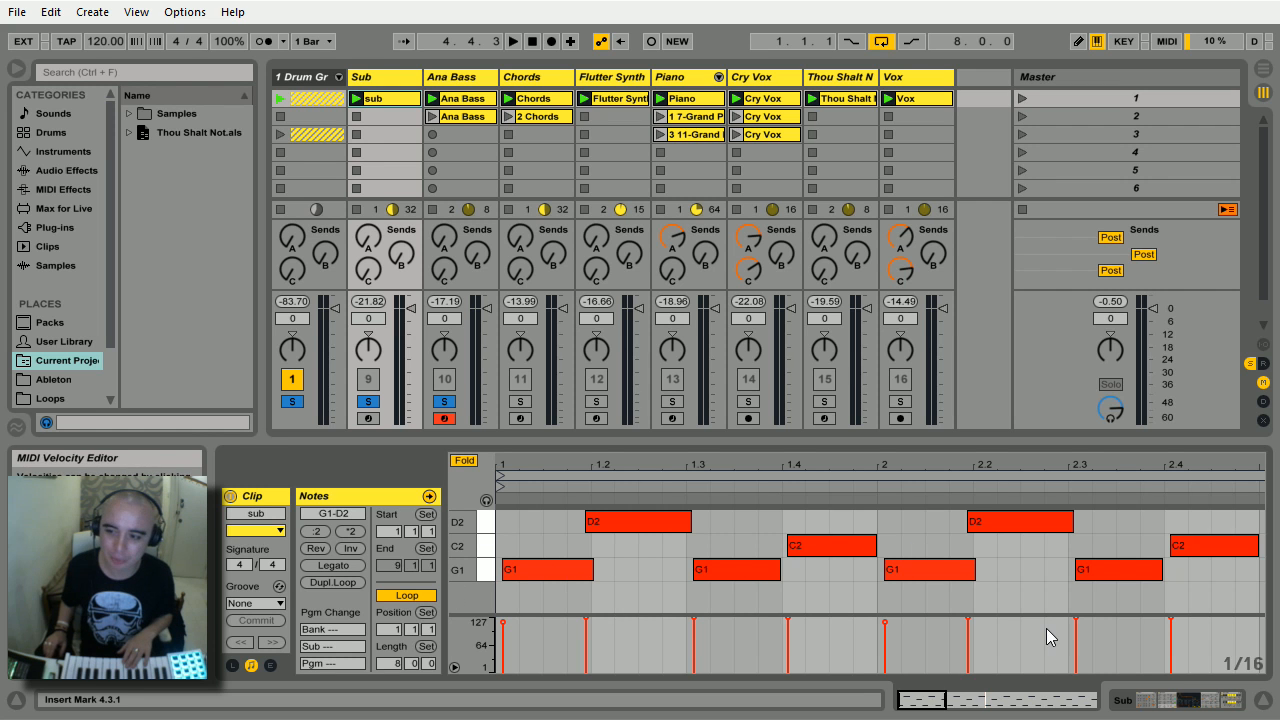
# Step: Show the pitch envelope and glide settings in the Sub track's Operator, and audition scene 1
pyautogui.hotkey('shift', 'Tab')
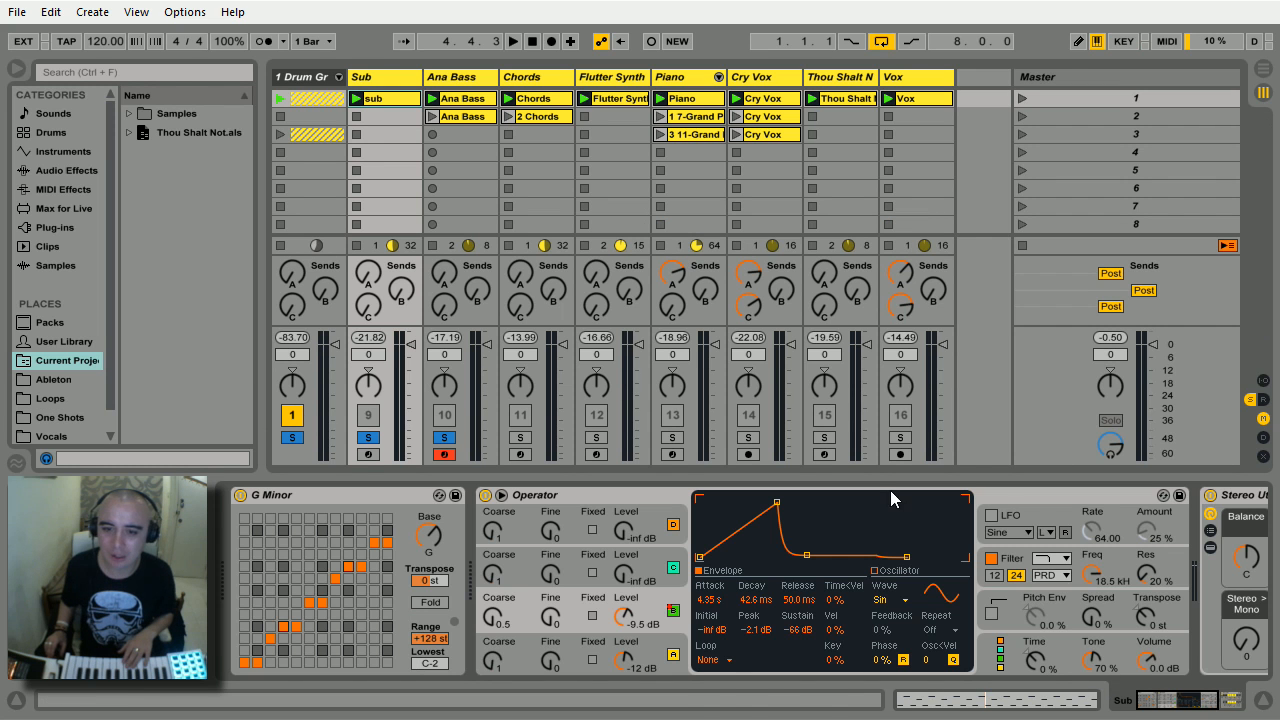
pyautogui.click(1009, 604)
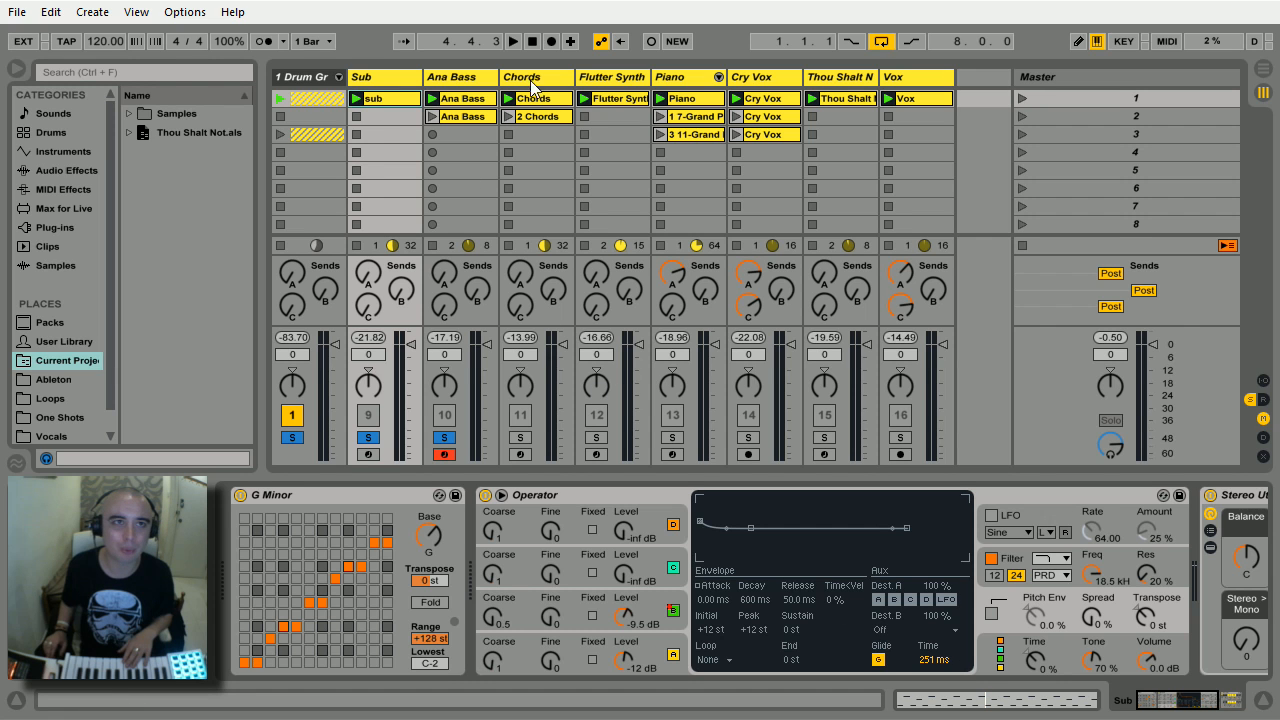
pyautogui.click(1022, 98)
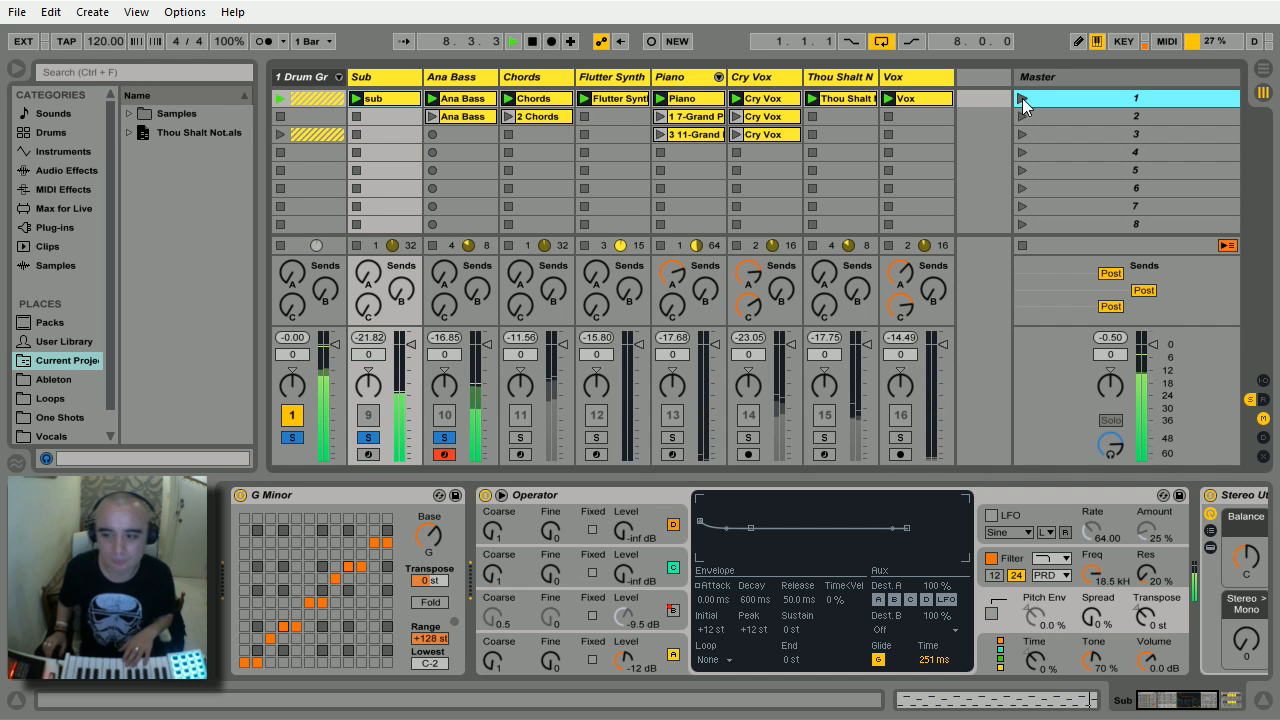
pyautogui.click(532, 41)
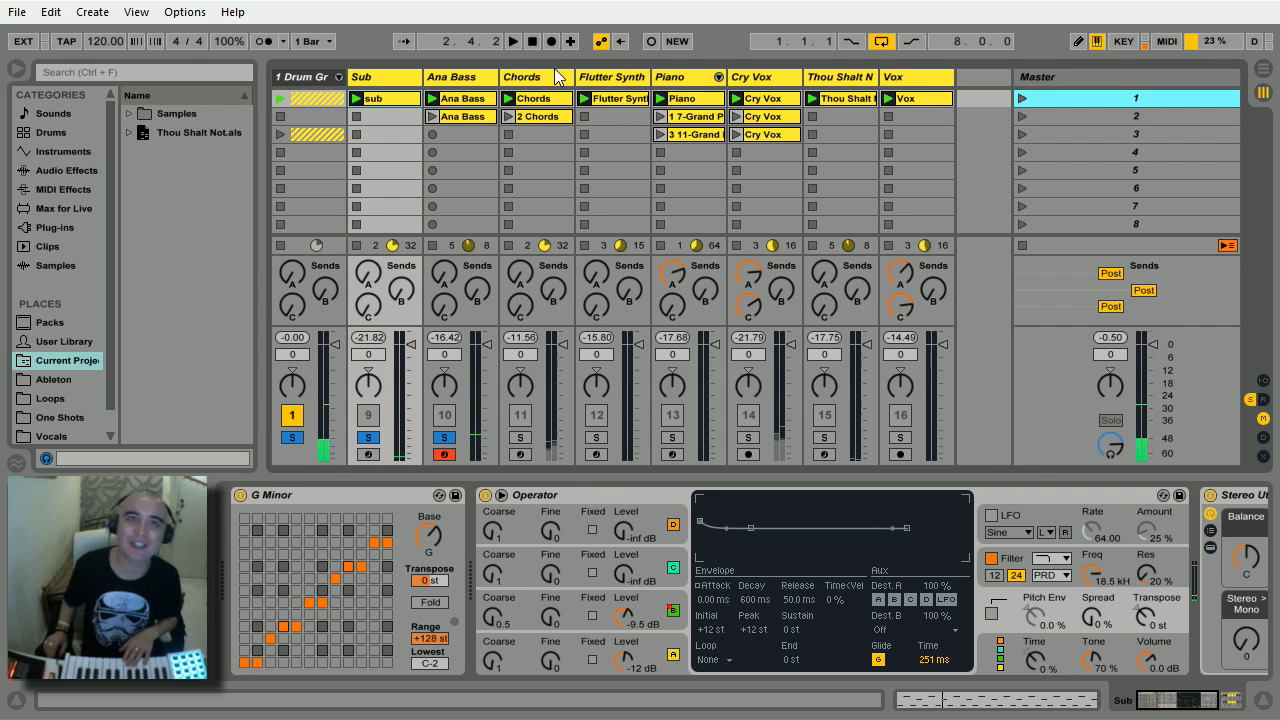
# Step: Select and solo the Flutter Synth track, and open its clip's notes folded to the used keys
pyautogui.click(618, 78)
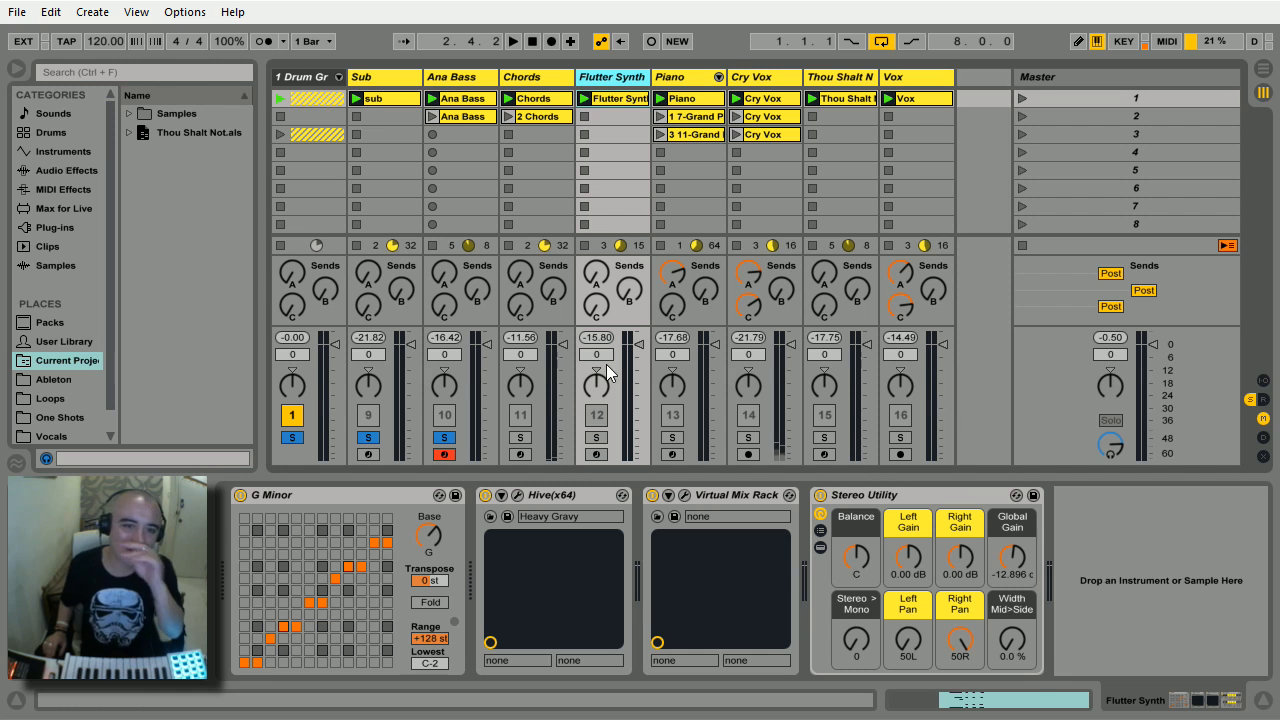
pyautogui.click(596, 437)
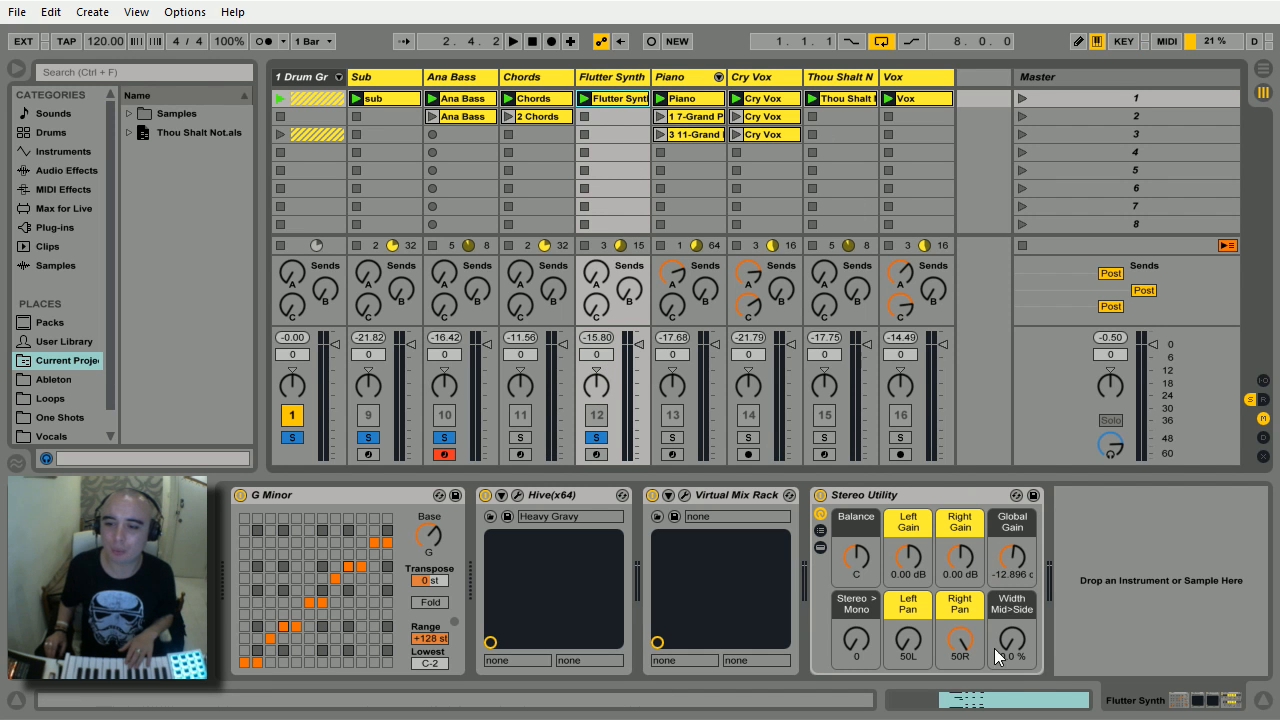
pyautogui.click(993, 706)
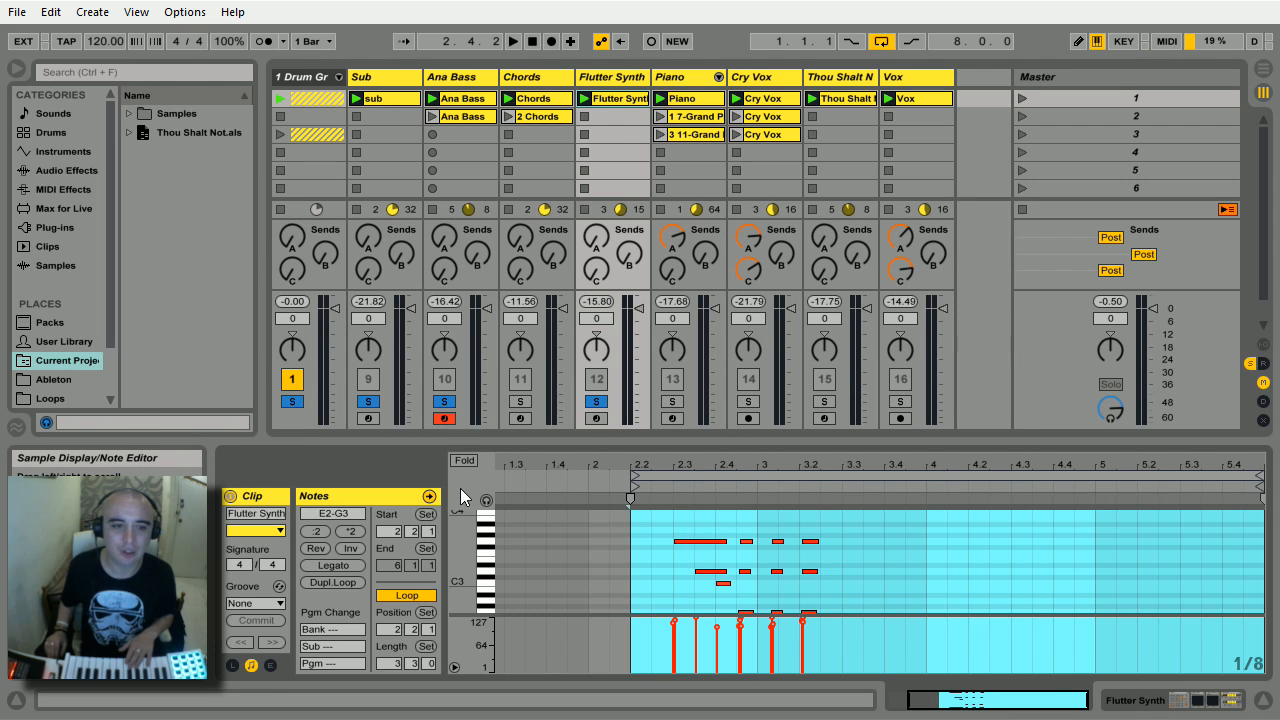
pyautogui.click(474, 458)
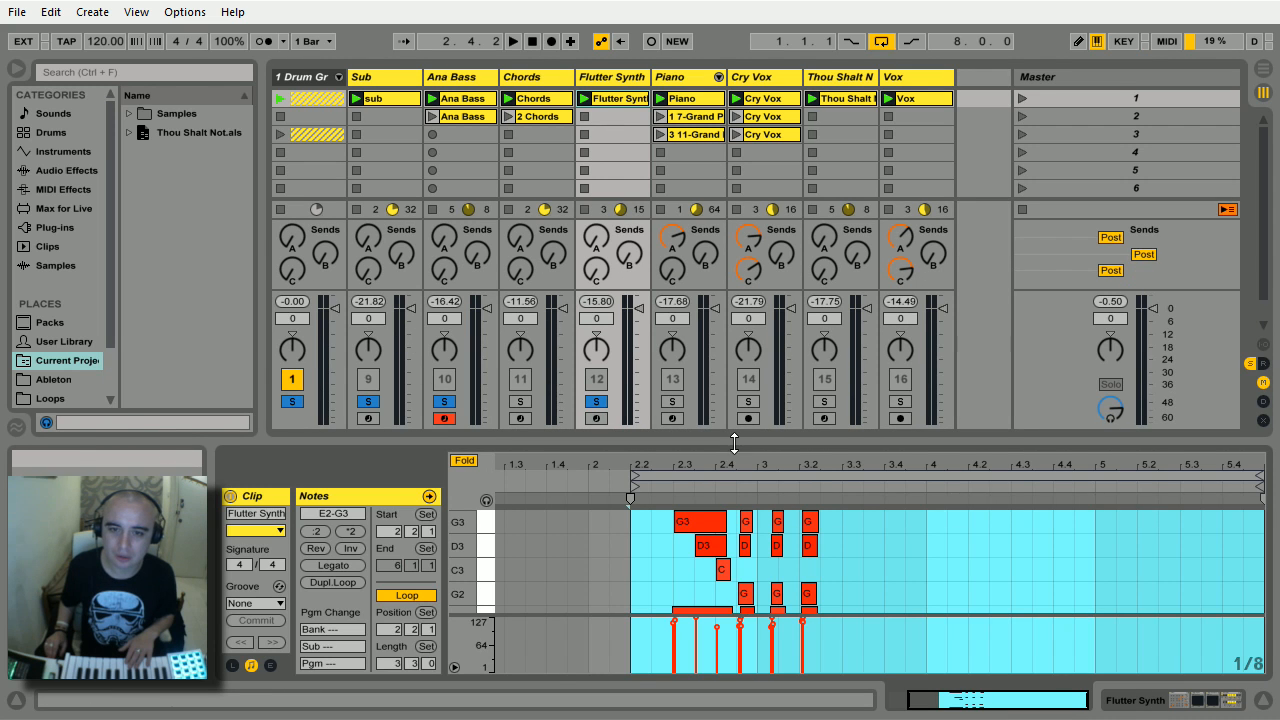
# Step: Examine the timing of the Flutter Synth clip's notes up close in an enlarged note editor, and restore the editor to a compact height
pyautogui.moveTo(740, 438); pyautogui.dragTo(794, 306)
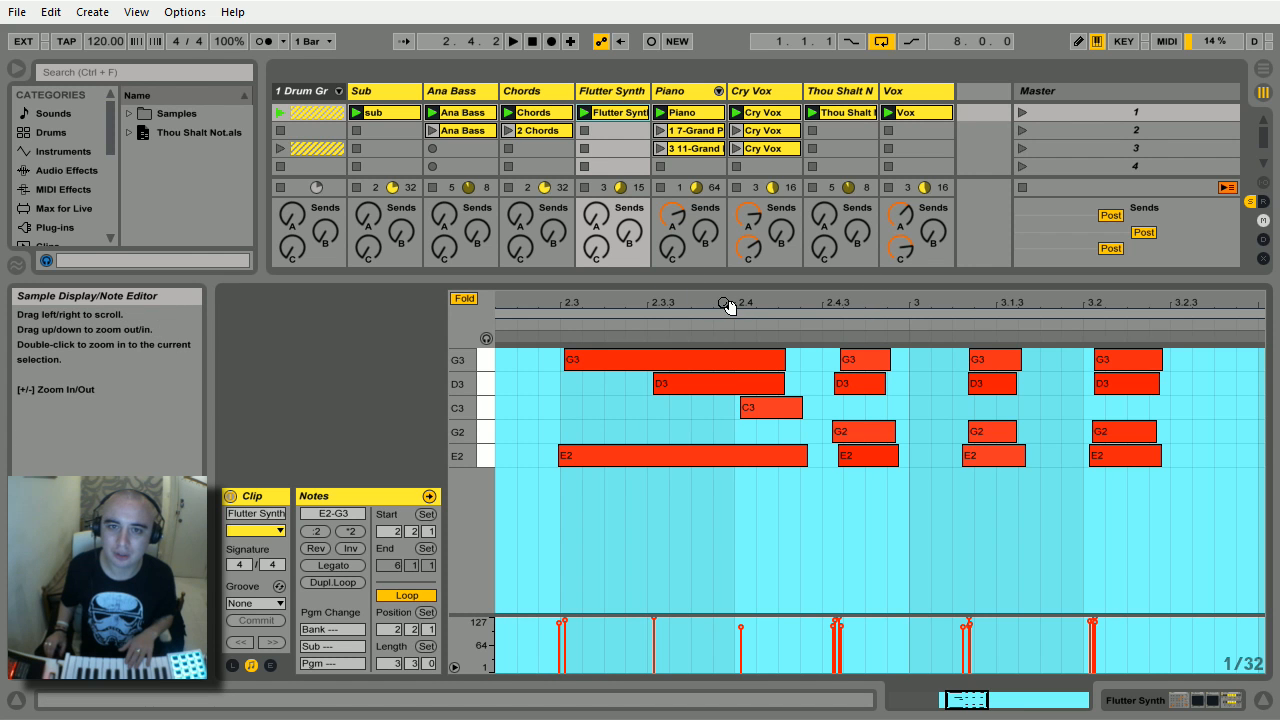
pyautogui.moveTo(726, 303); pyautogui.dragTo(731, 260)
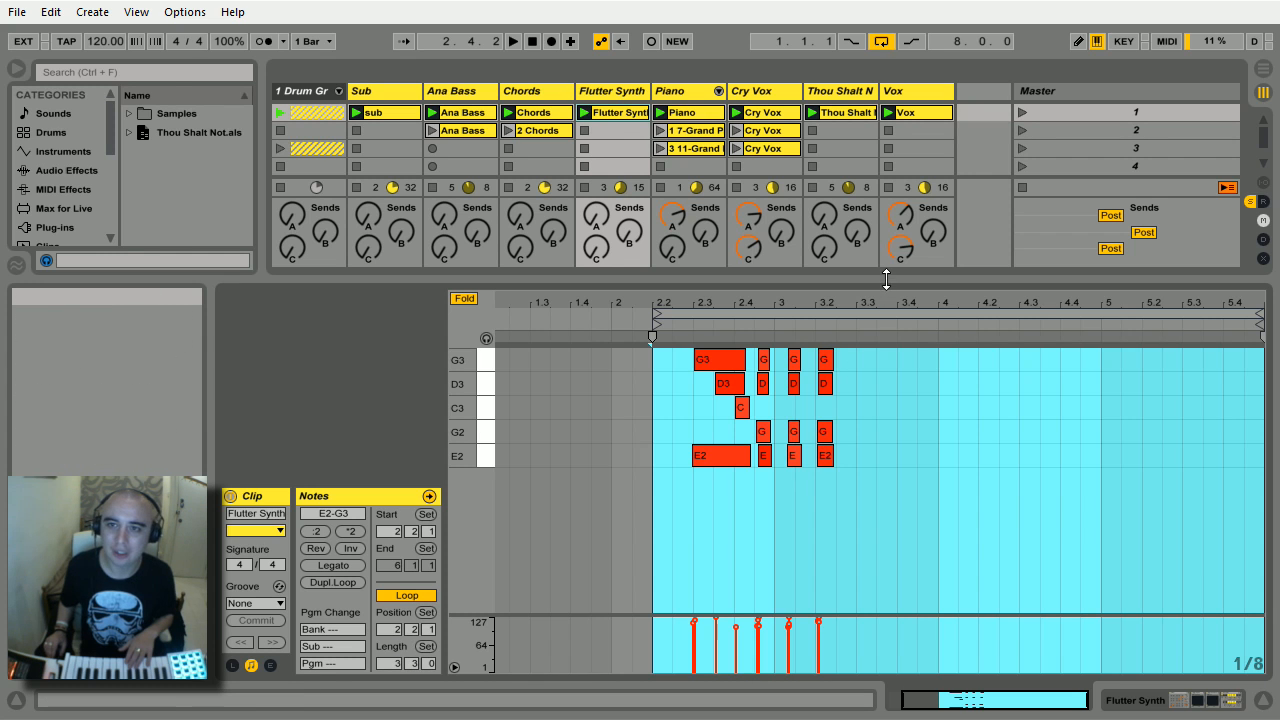
pyautogui.moveTo(889, 279); pyautogui.dragTo(880, 460)
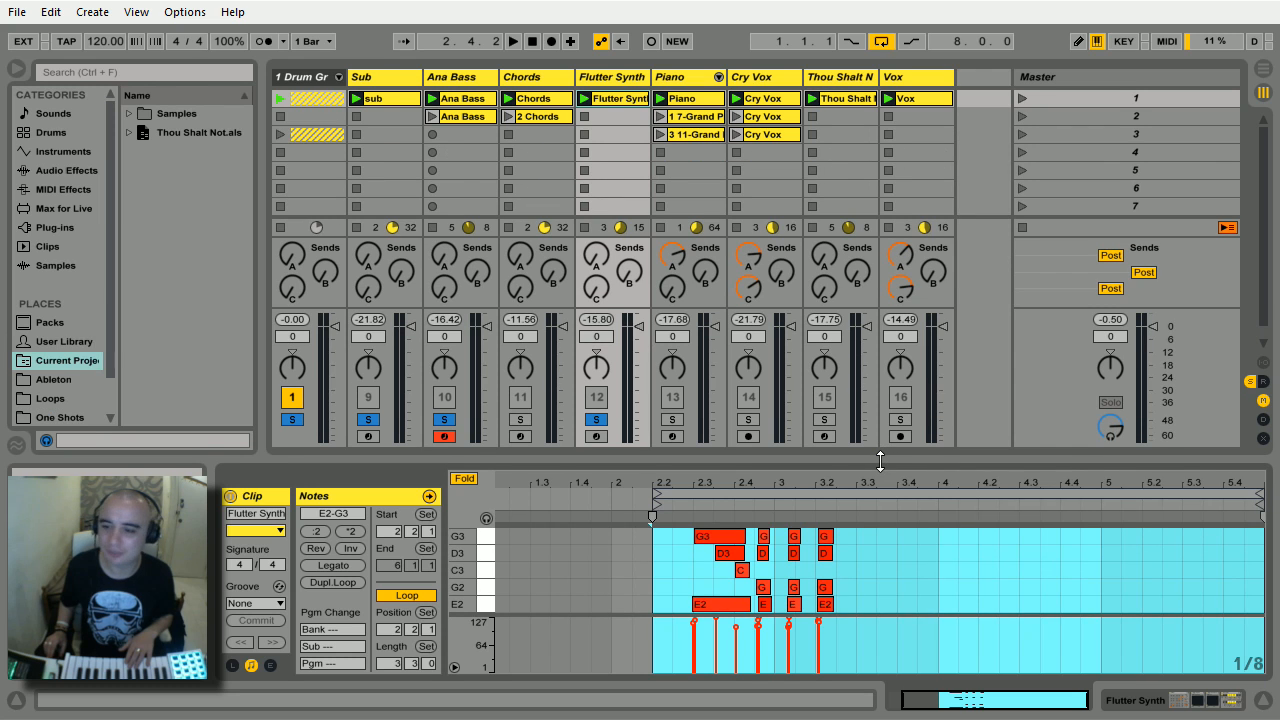
# Step: Play the soloed tracks together and add the Cry Vox track to the solo during playback
pyautogui.click(513, 42)
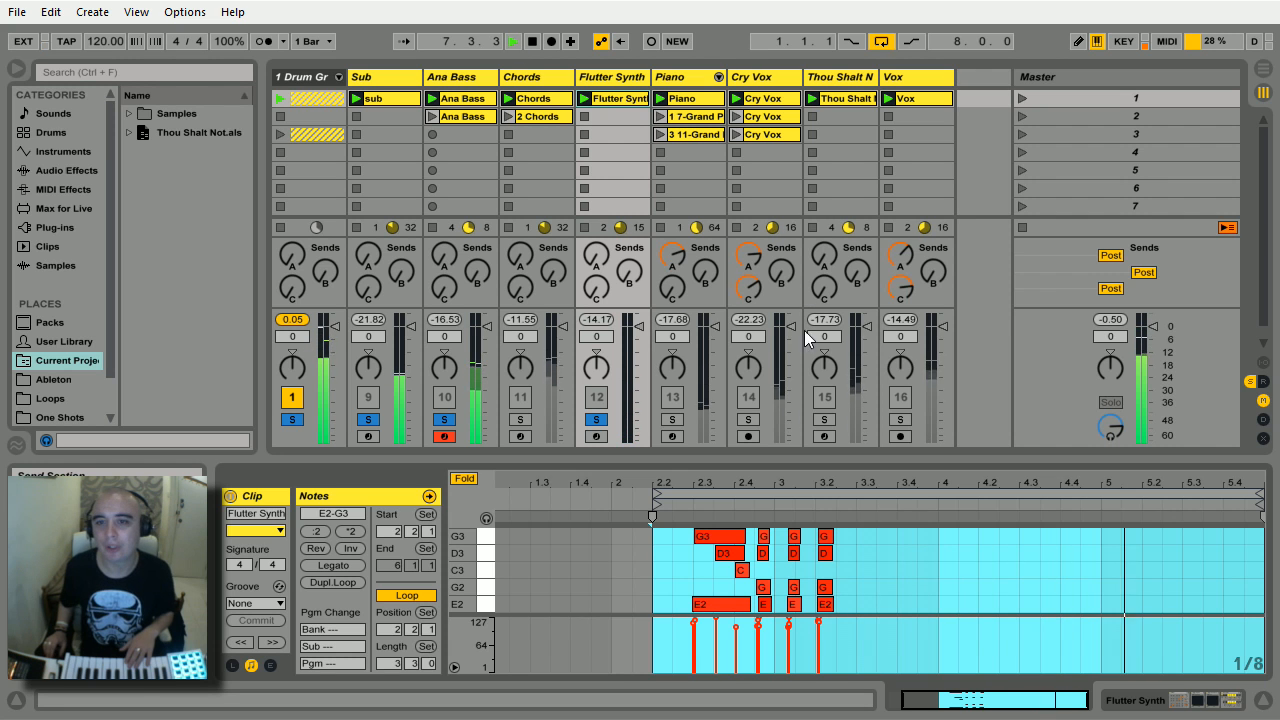
pyautogui.click(748, 419)
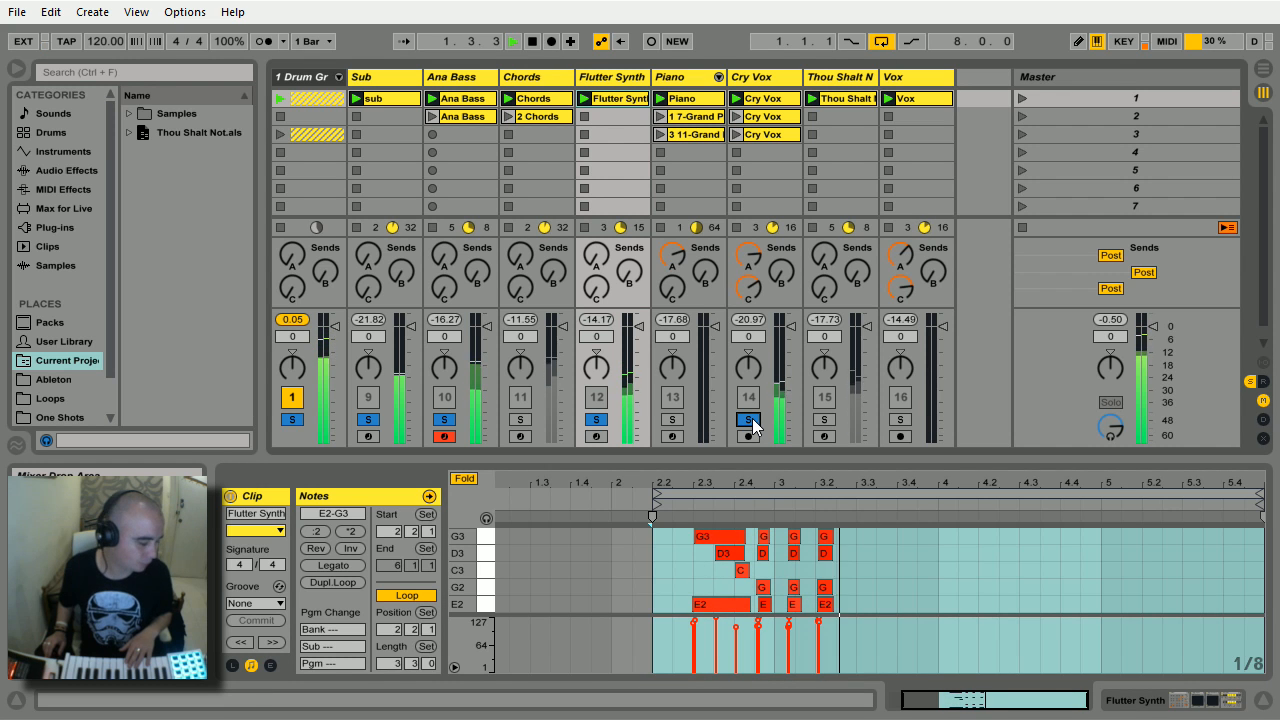